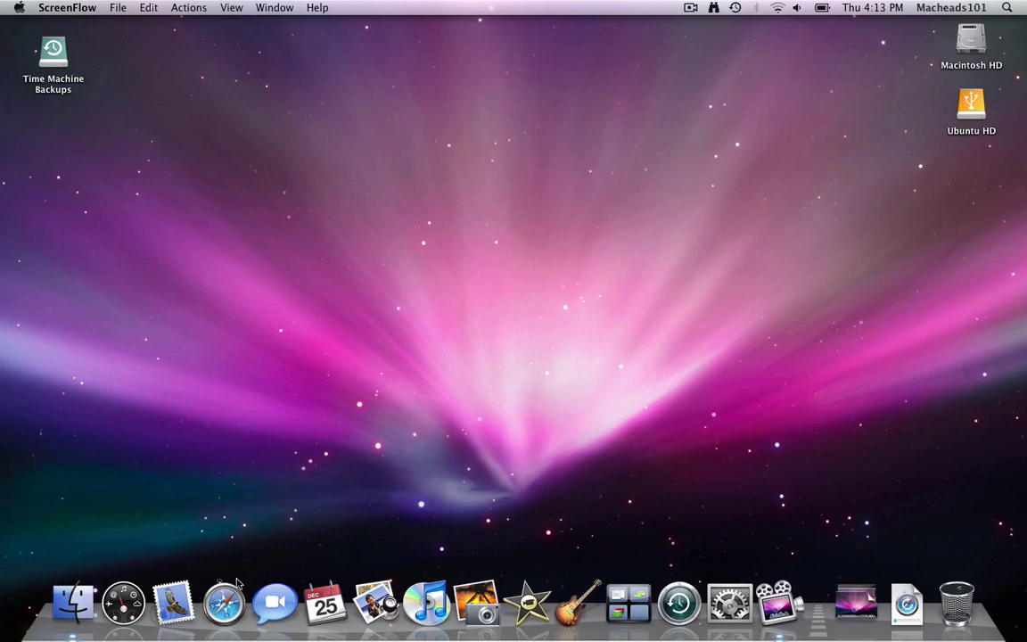
# Step: Launch Safari, quit it, and bring the Finder back to the front
pyautogui.click(233, 606)
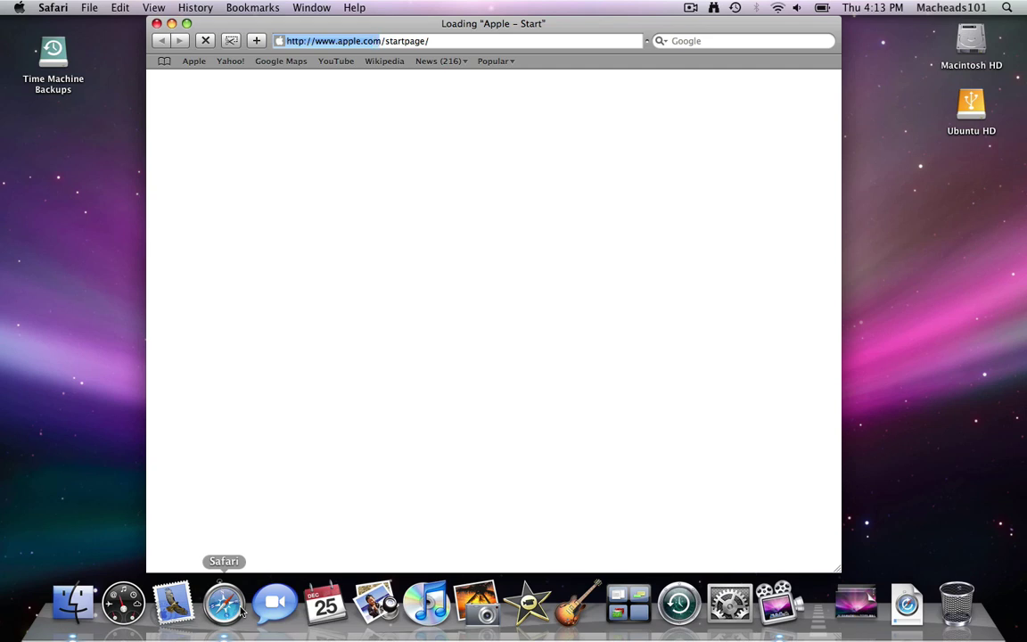
pyautogui.press('super+q')
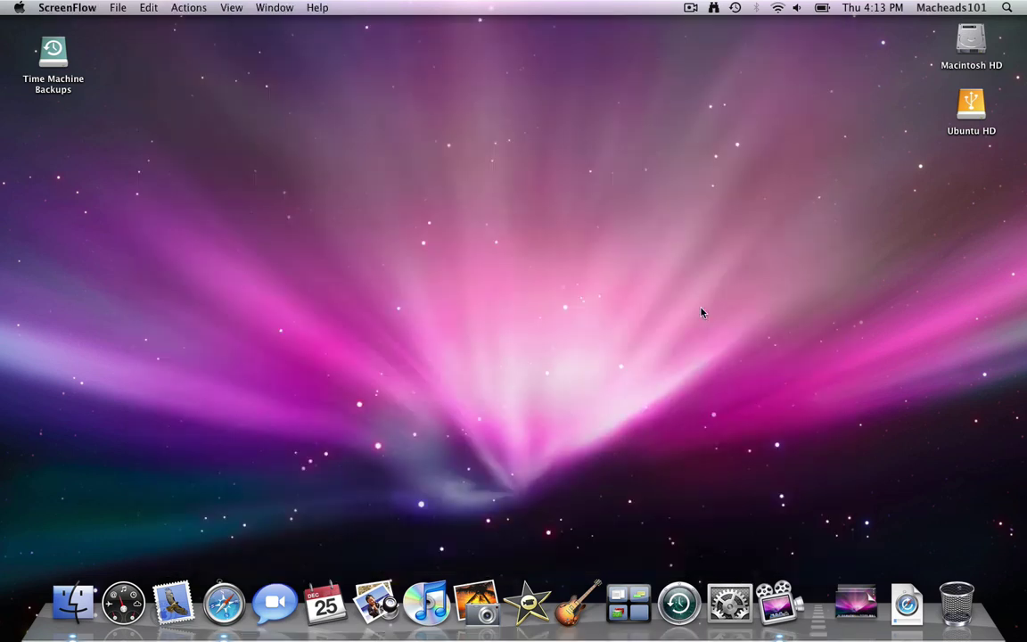
pyautogui.click(701, 312)
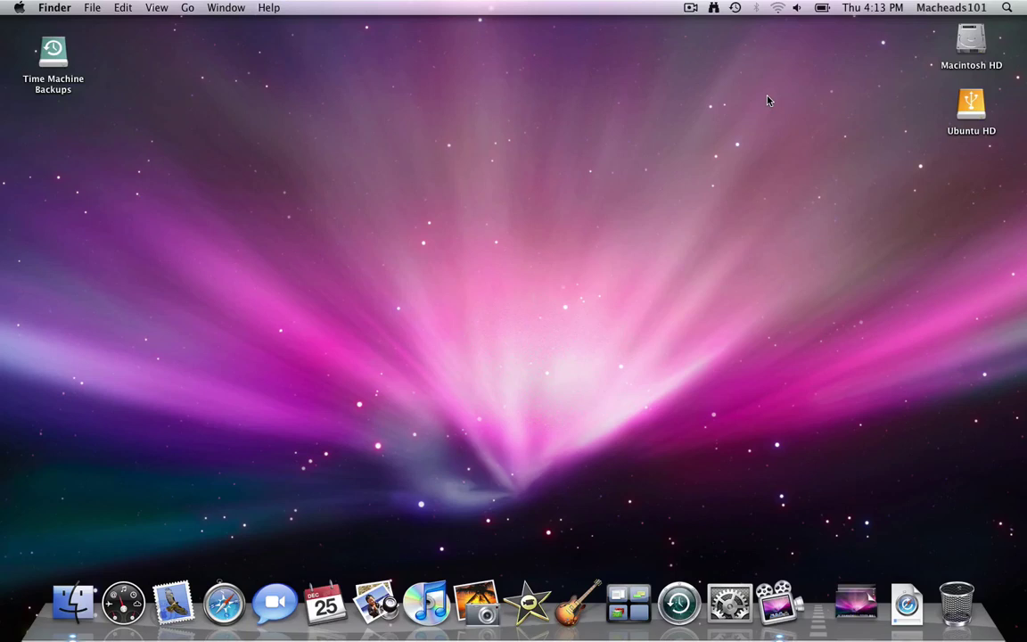
# Step: Launch Keychain Access through Spotlight search 'key' and move its window toward the centre
pyautogui.press('super+space')
pyautogui.write('key')
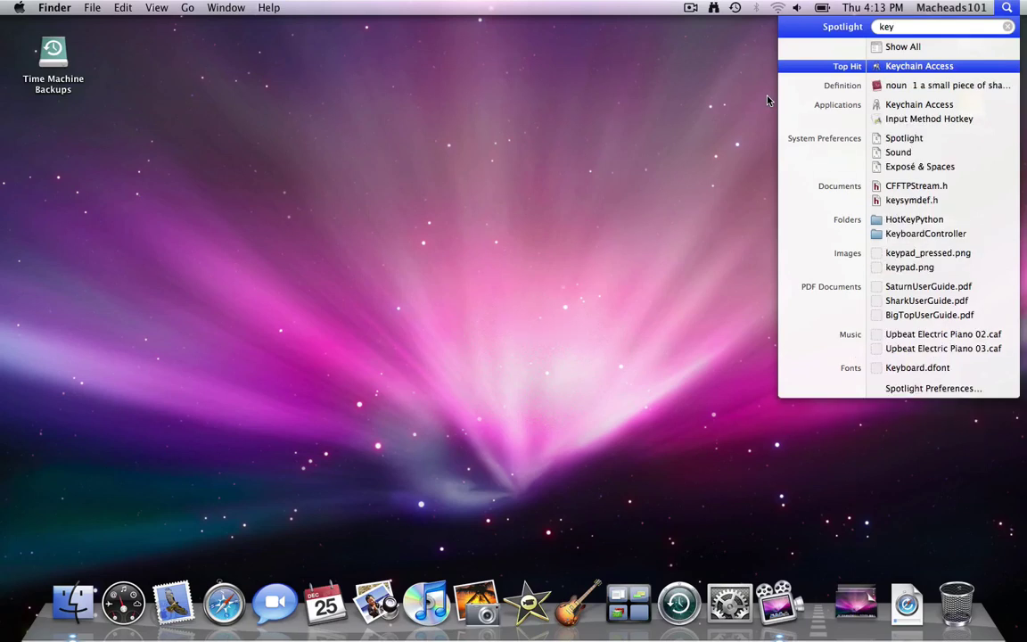
pyautogui.press('Return')
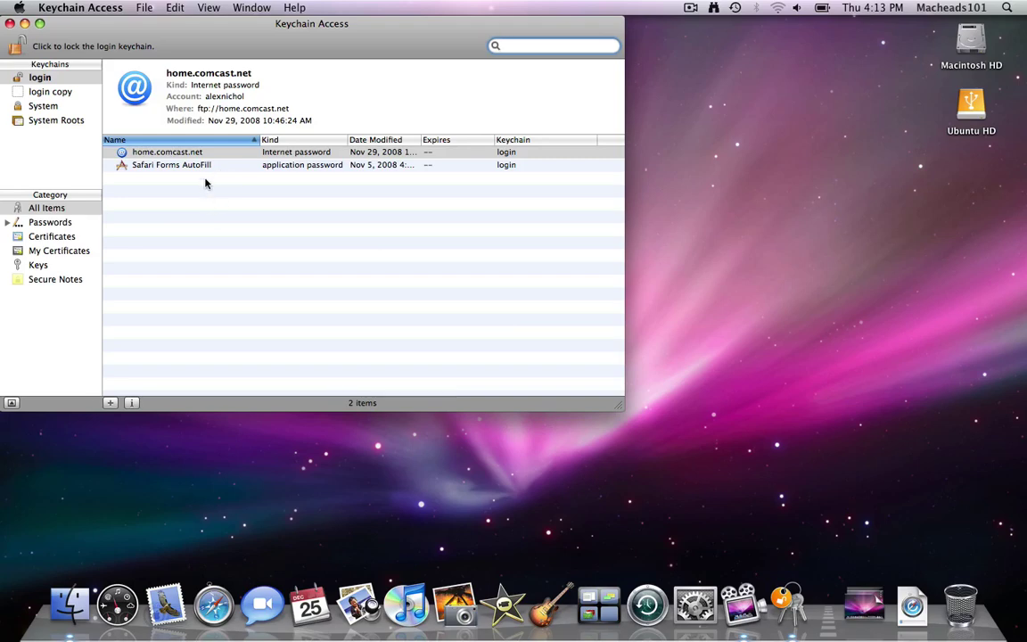
pyautogui.moveTo(243, 27); pyautogui.dragTo(399, 94)
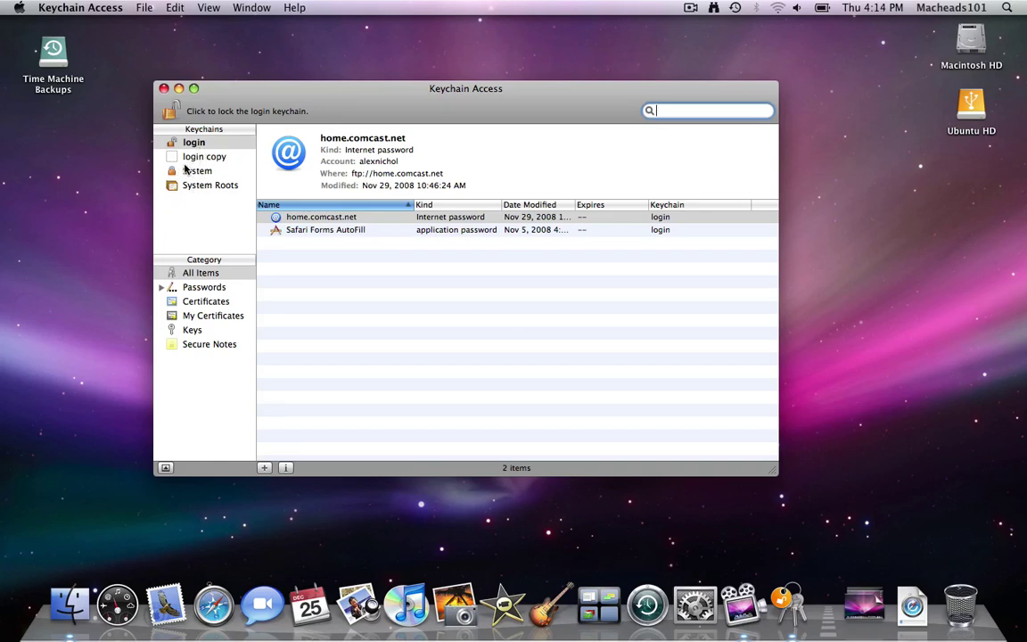
# Step: Remove only the 'login copy' keychain reference, keeping its file, then select the home.comcast.net entry
pyautogui.click(187, 157)
pyautogui.press('BackSpace')
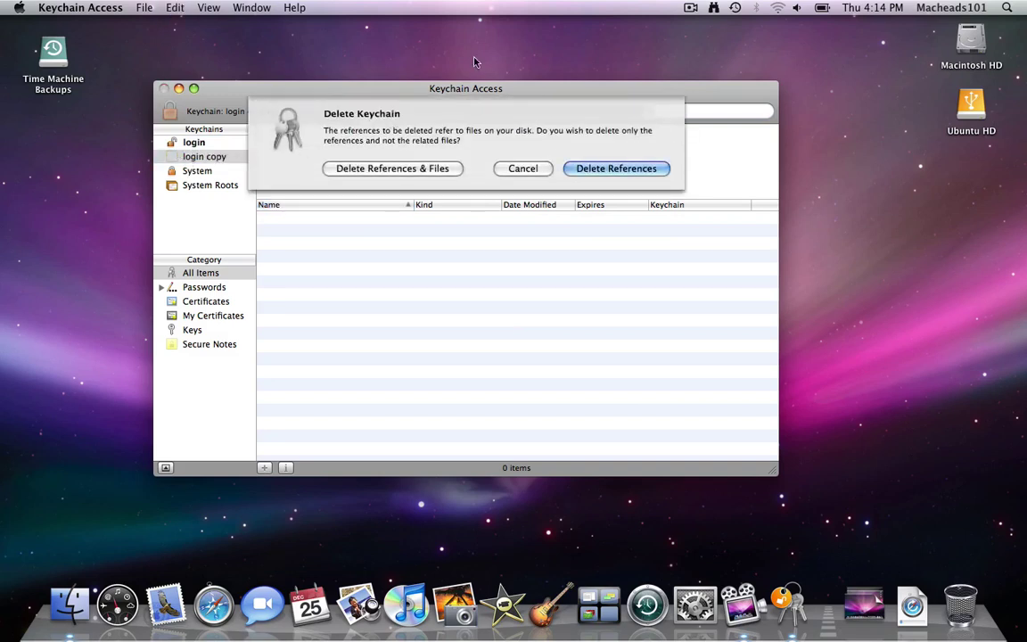
pyautogui.click(580, 170)
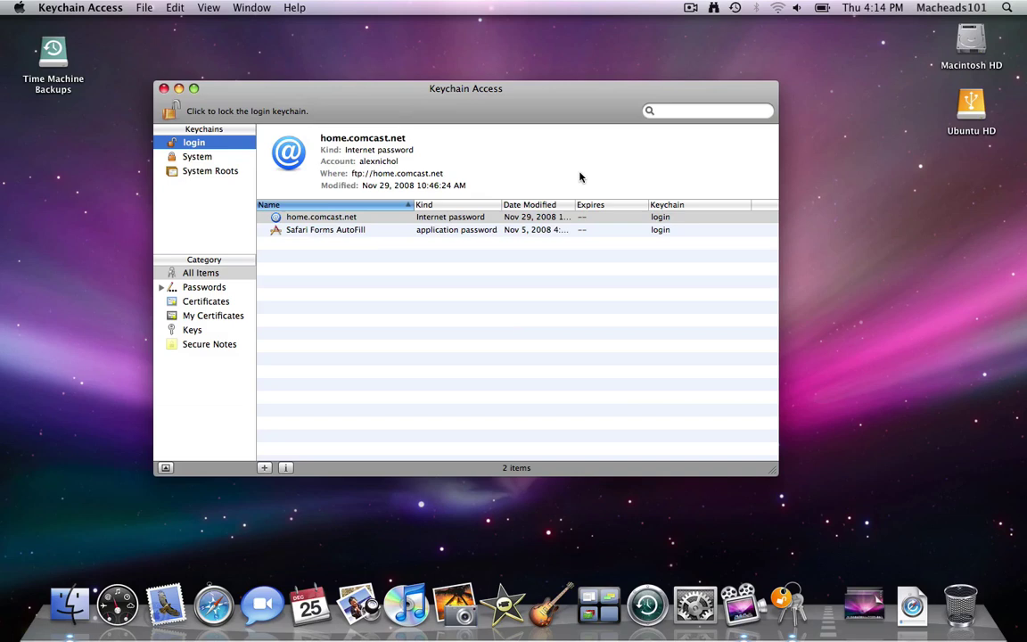
pyautogui.click(400, 216)
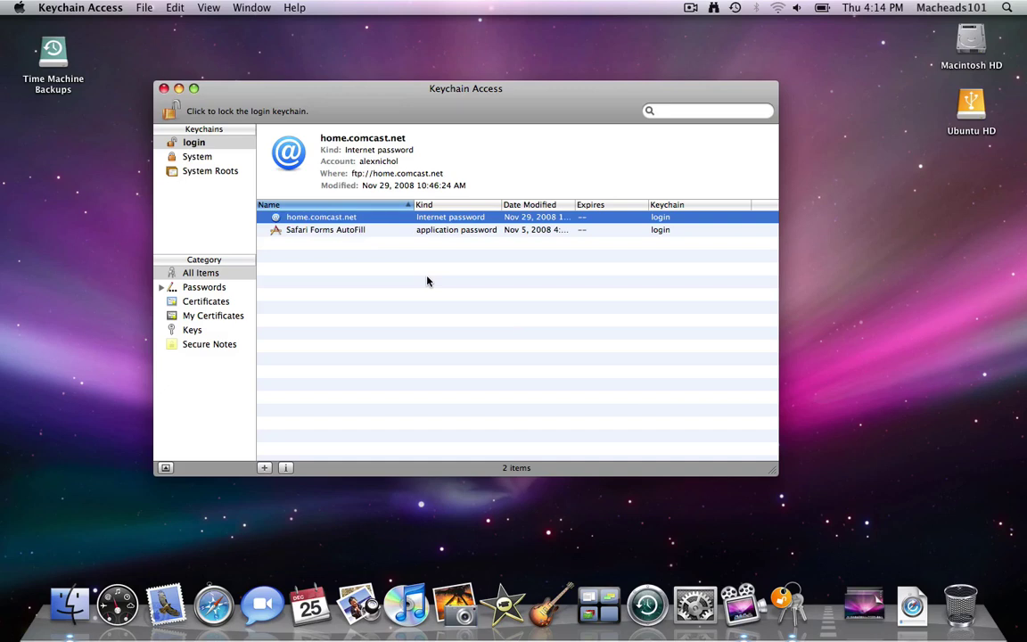
pyautogui.doubleClick(432, 219)
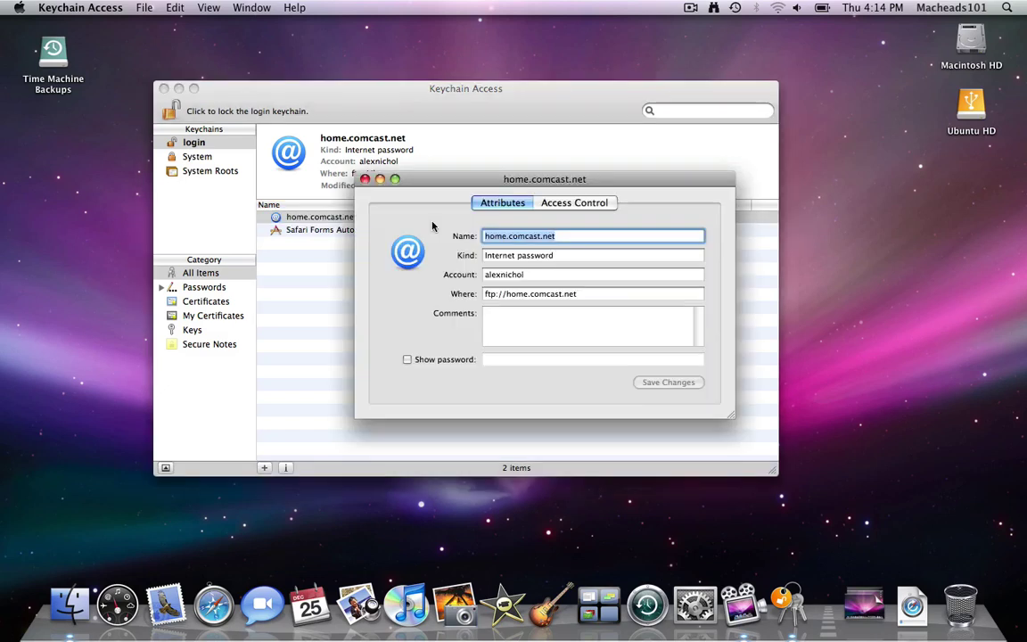
pyautogui.click(427, 360)
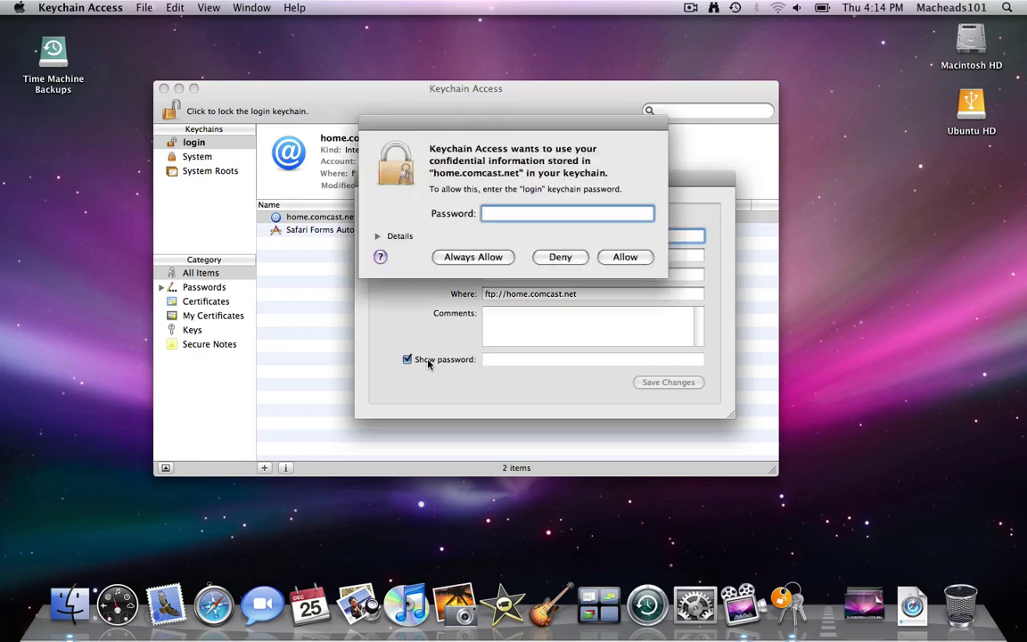
pyautogui.press('Escape')
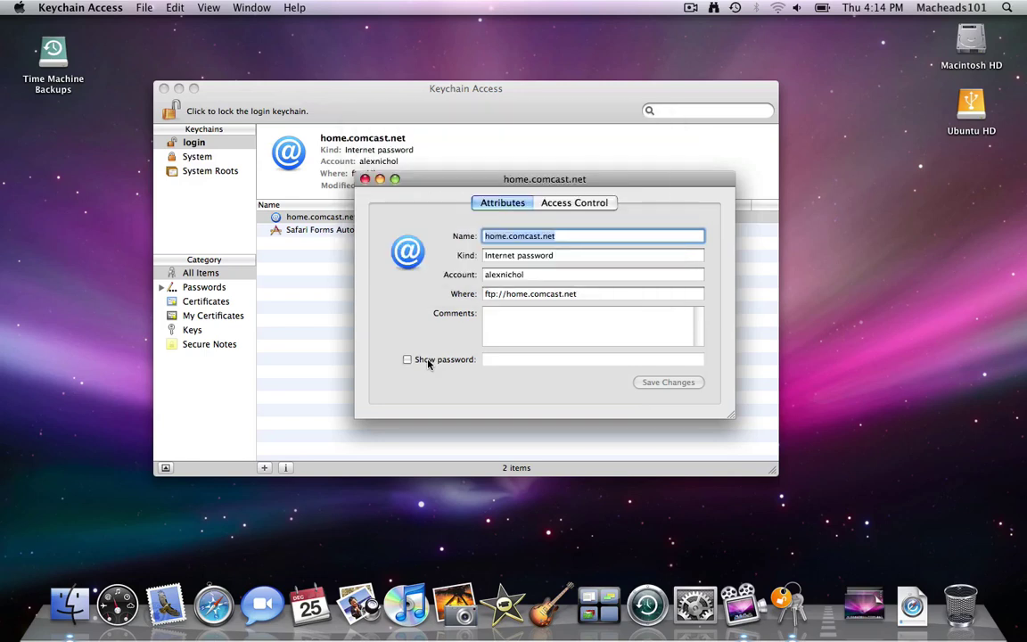
pyautogui.press('super+w')
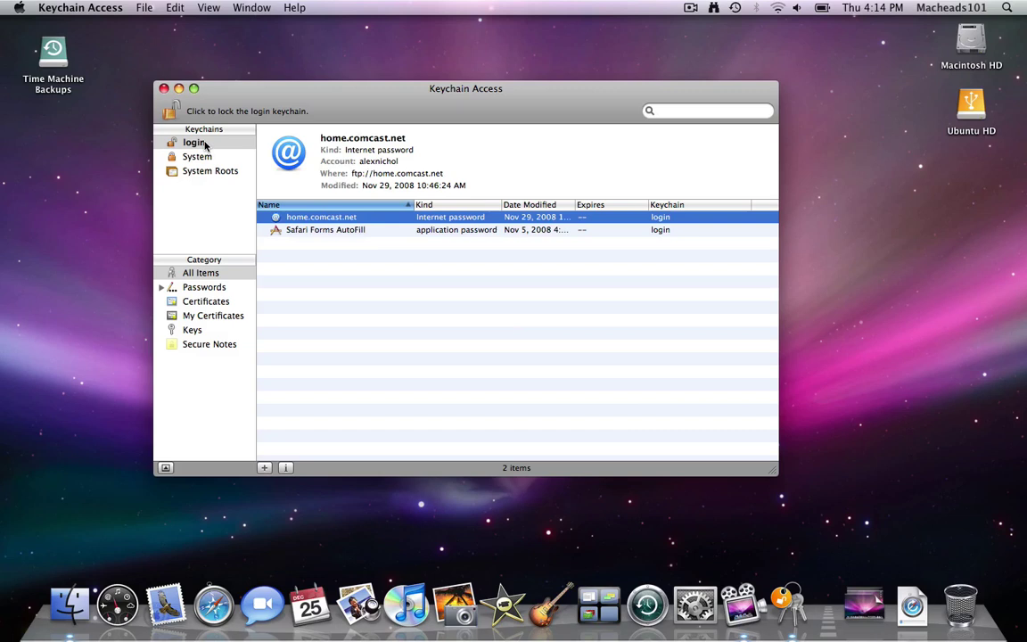
# Step: Create a keychain named macheads101 protected by a strong, verified password
pyautogui.click(142, 7)
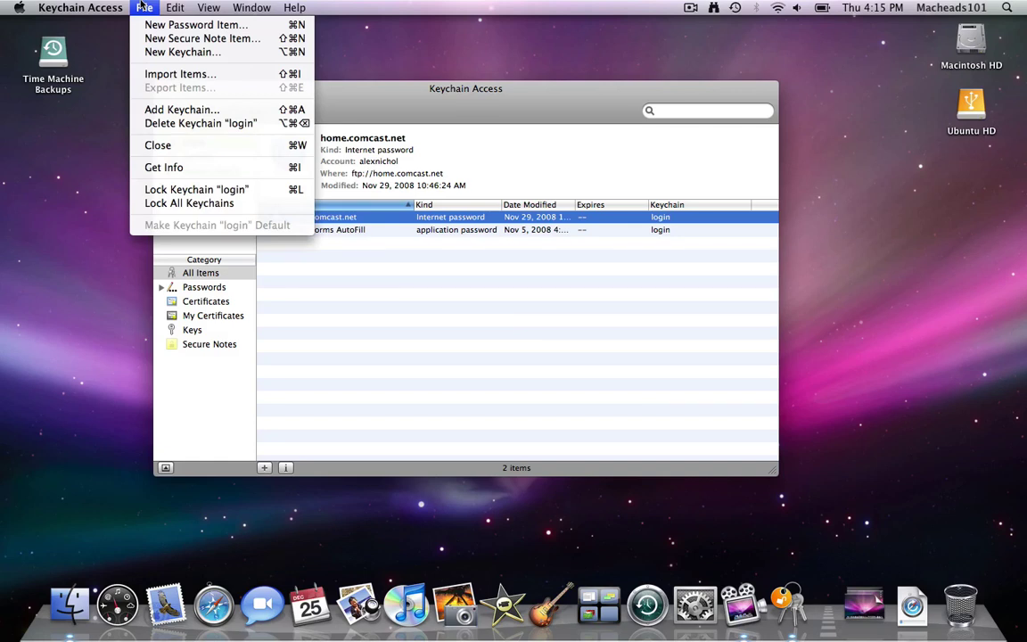
pyautogui.click(163, 52)
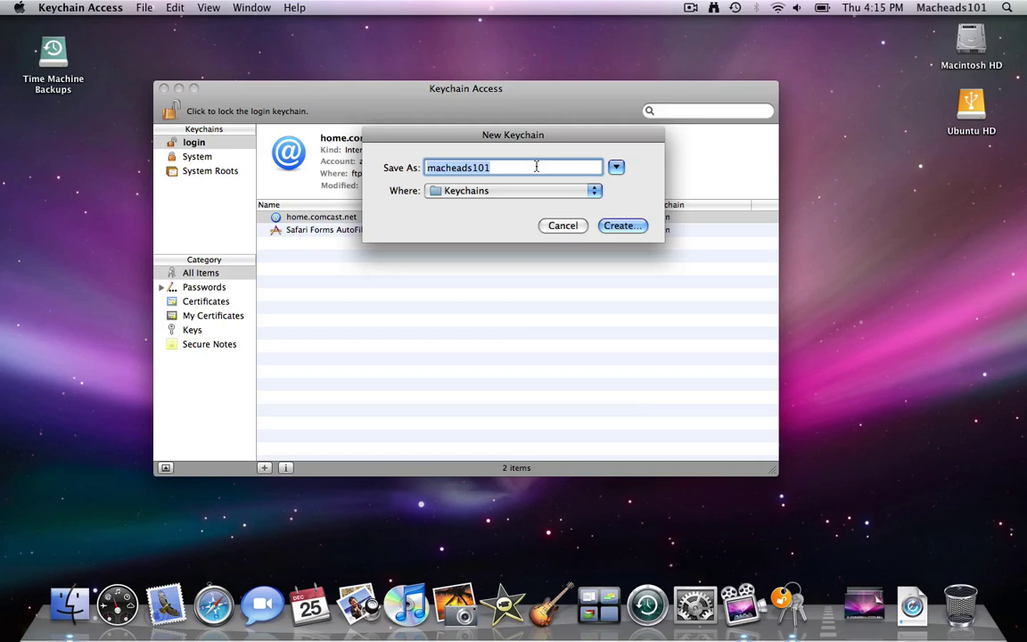
pyautogui.click(604, 226)
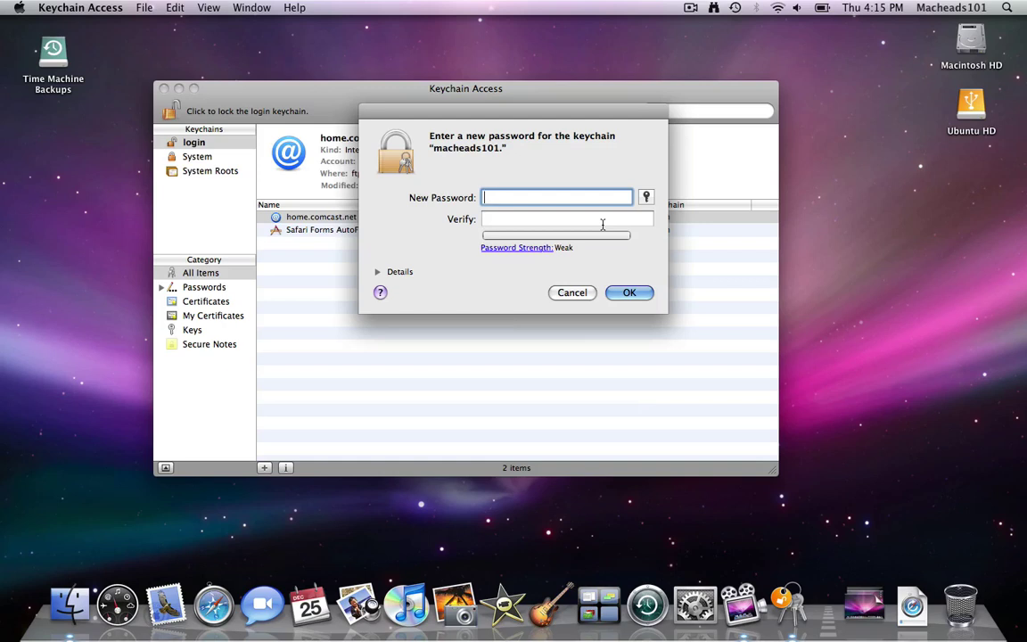
pyautogui.write('password')
pyautogui.press('BackSpace')
pyautogui.write('password12!@#$%^&*()')
pyautogui.press('Tab')
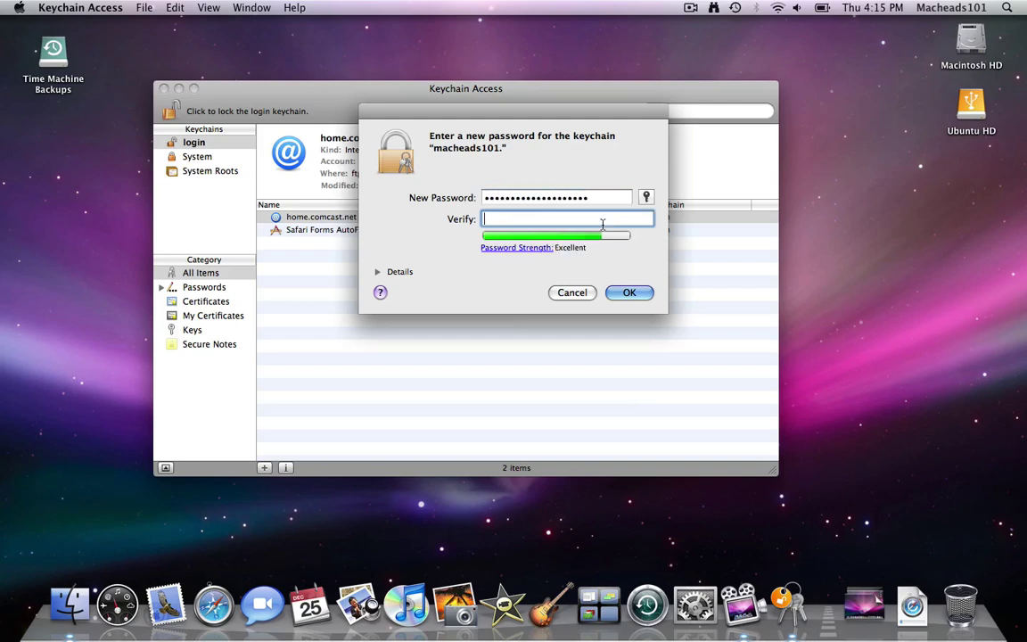
pyautogui.write('password12!@#$%^&*()')
pyautogui.click(627, 292)
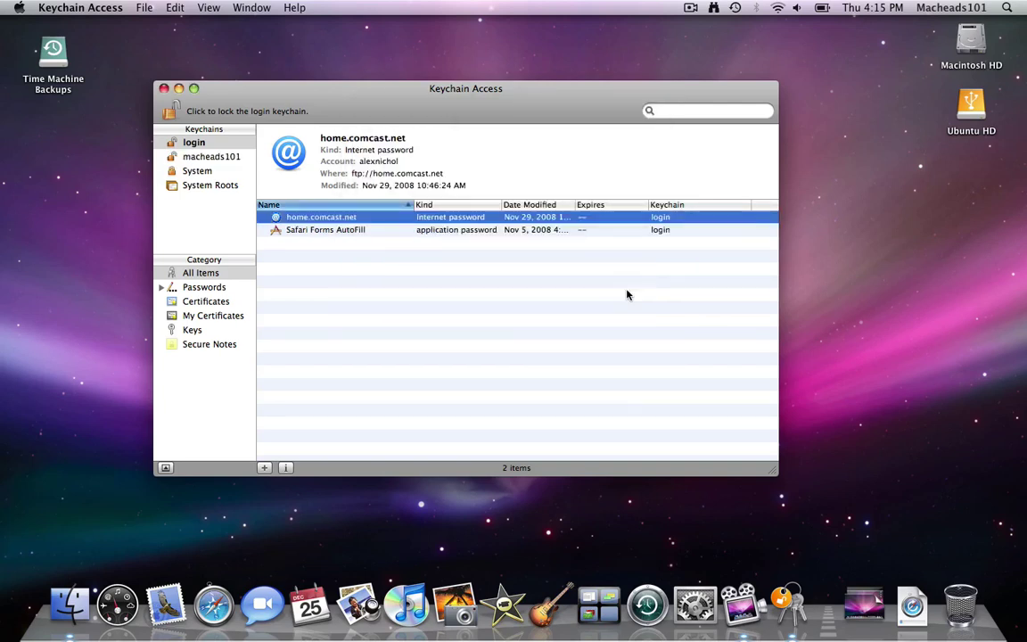
# Step: Lock the macheads101 keychain and then the login keychain with the padlock
pyautogui.click(206, 157)
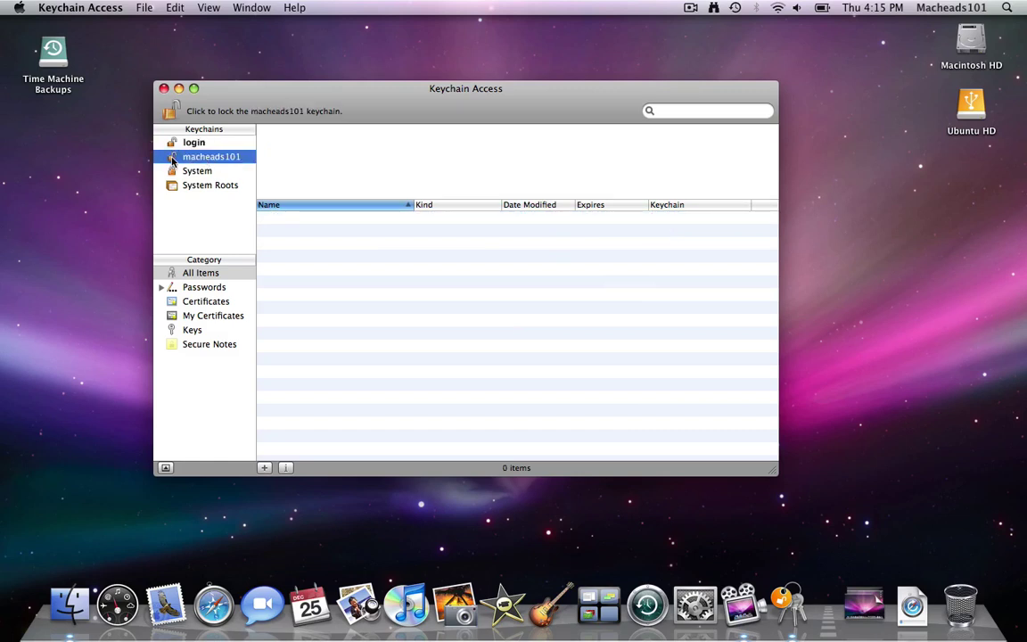
pyautogui.click(170, 111)
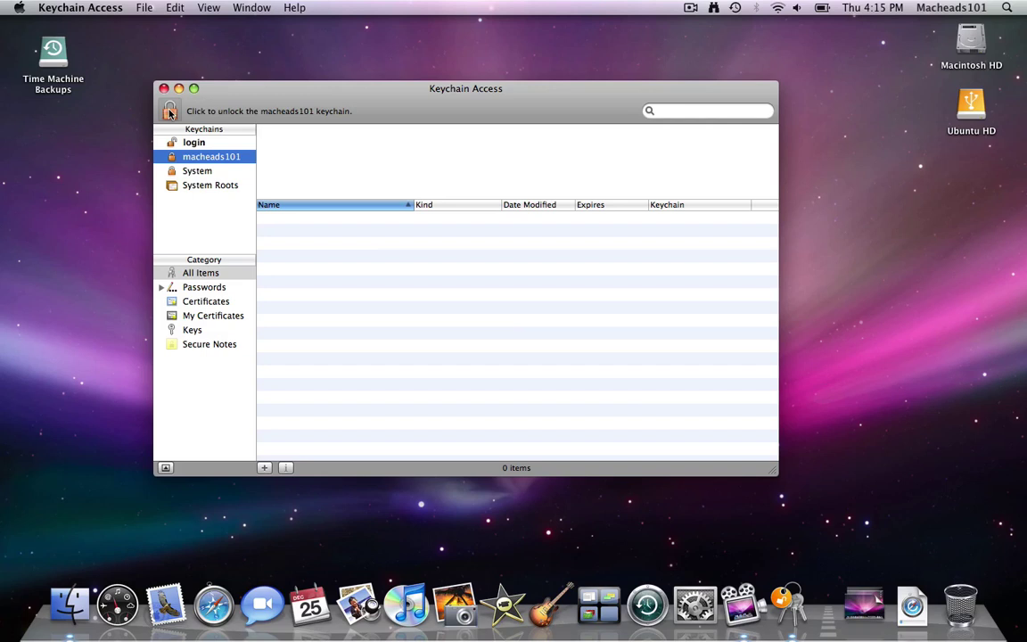
pyautogui.click(190, 142)
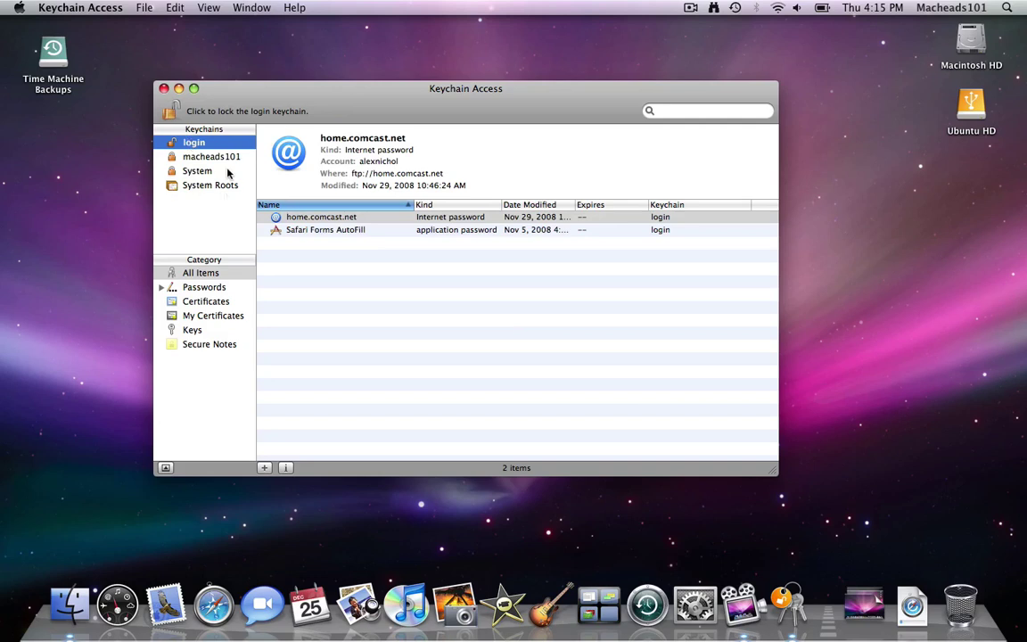
pyautogui.click(170, 118)
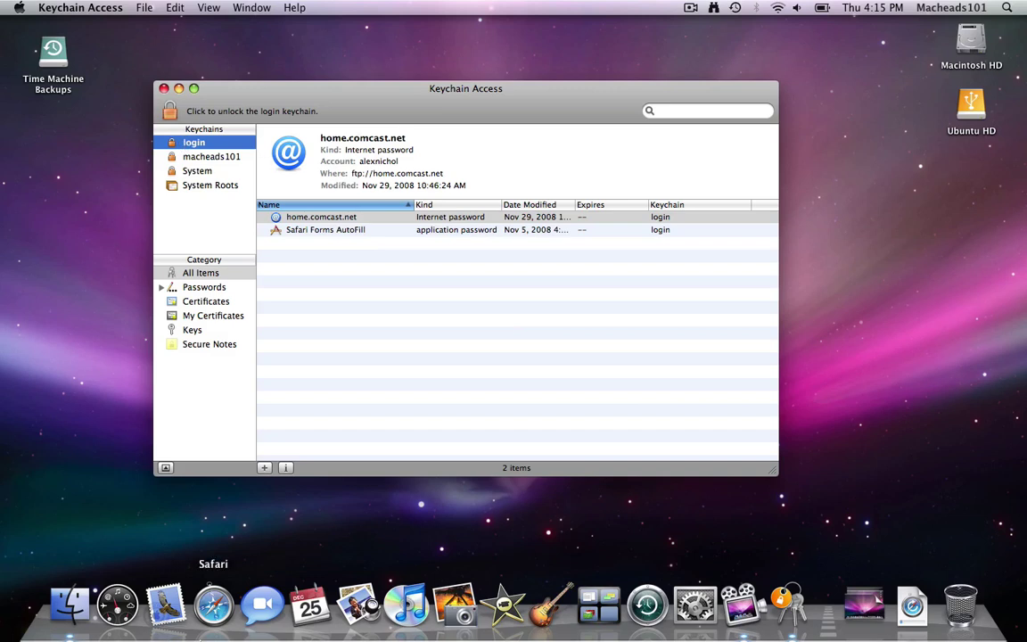
pyautogui.click(213, 605)
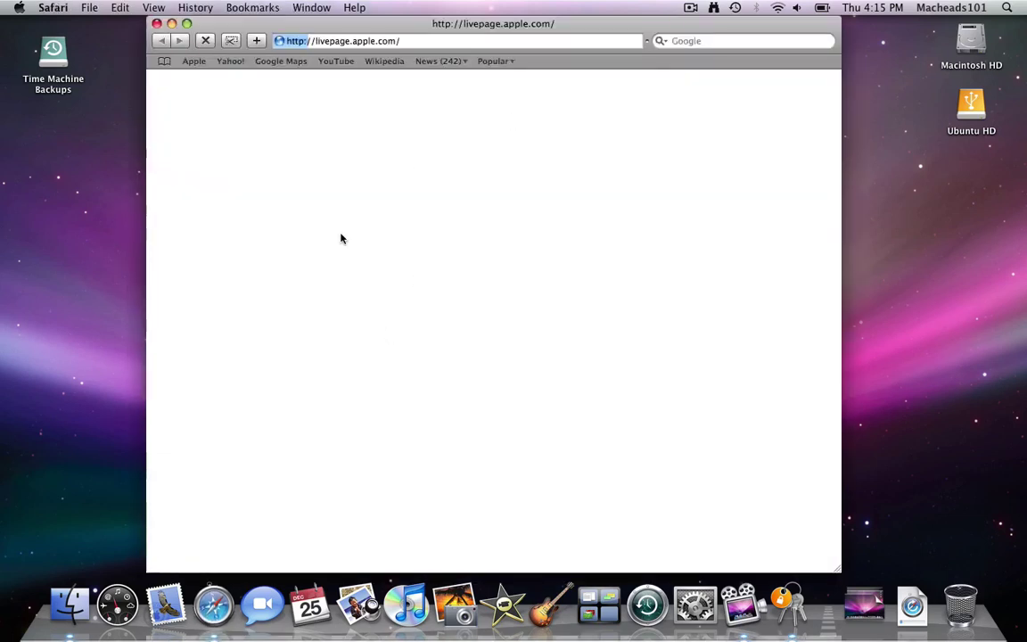
pyautogui.press('super+q')
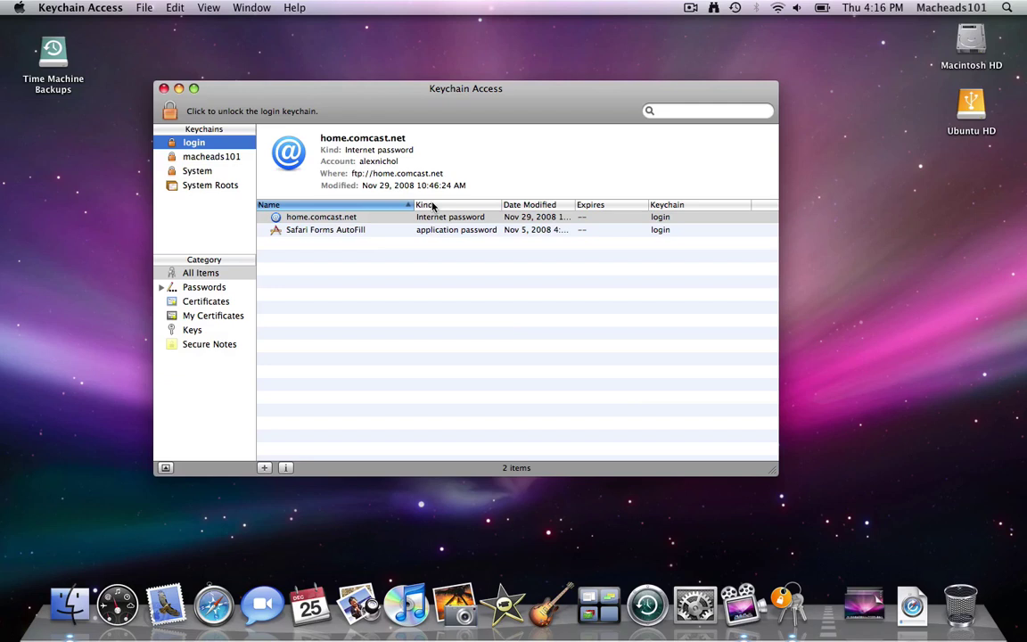
# Step: Start changing the login keychain's password and enter its current password
pyautogui.rightClick(196, 142)
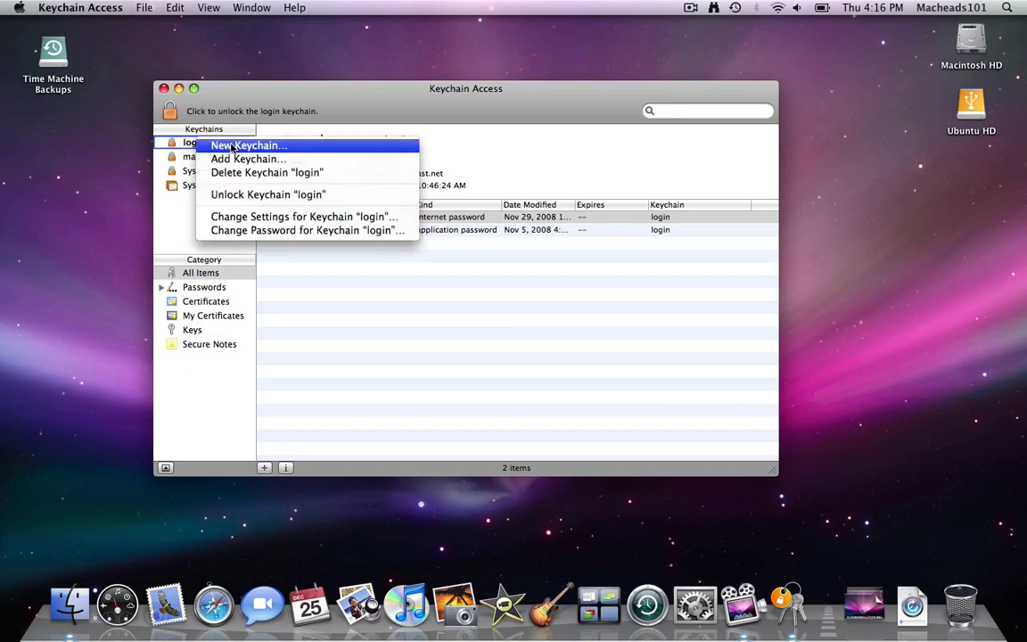
pyautogui.click(232, 230)
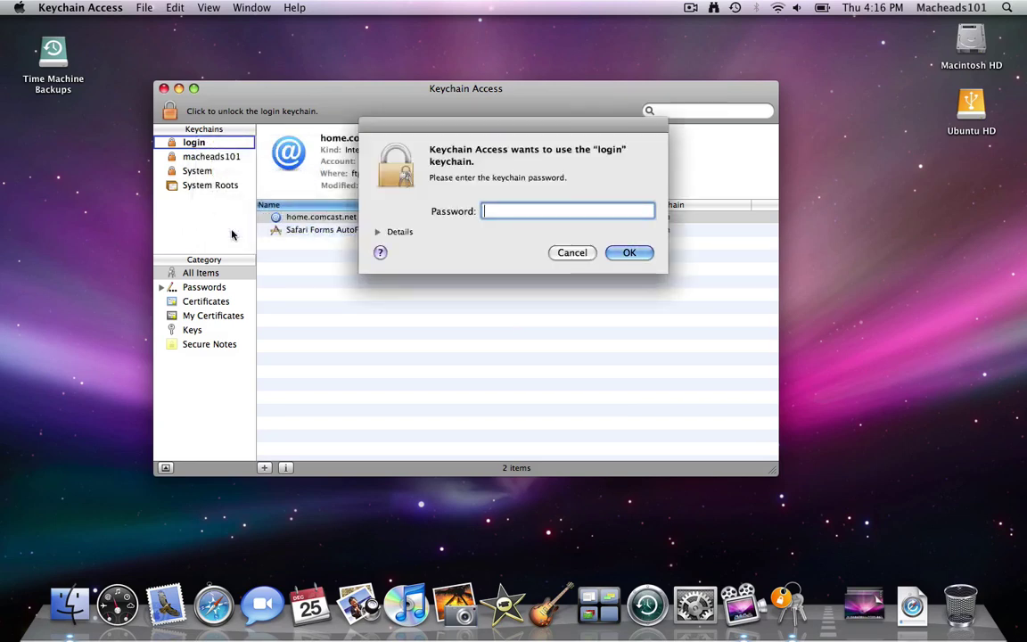
pyautogui.write('password123')
pyautogui.press('Return')
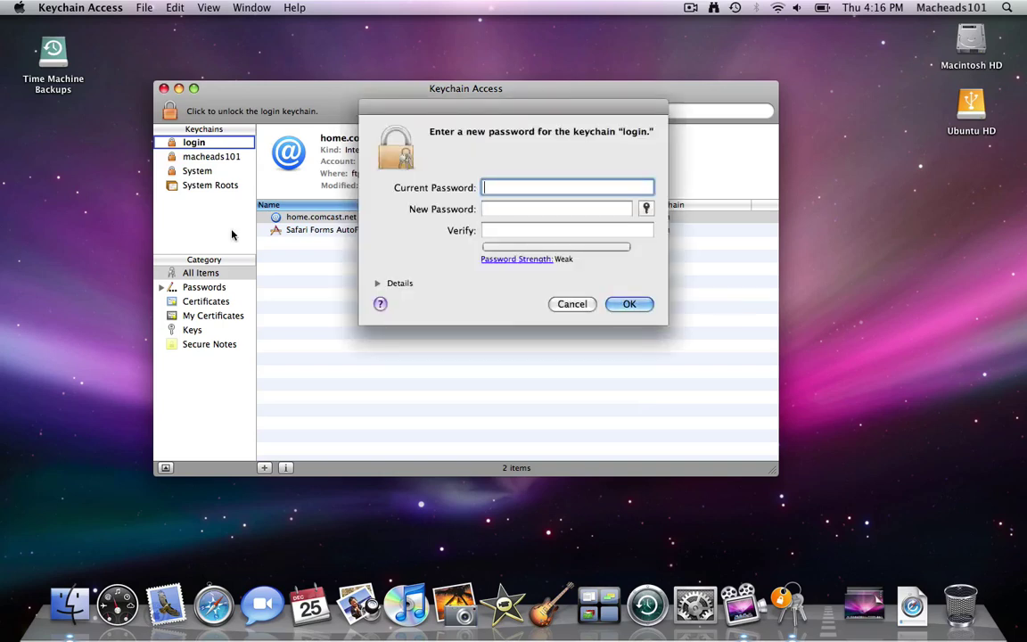
# Step: Enter and verify a new, stronger password for the login keychain
pyautogui.write('password123')
pyautogui.press('Tab')
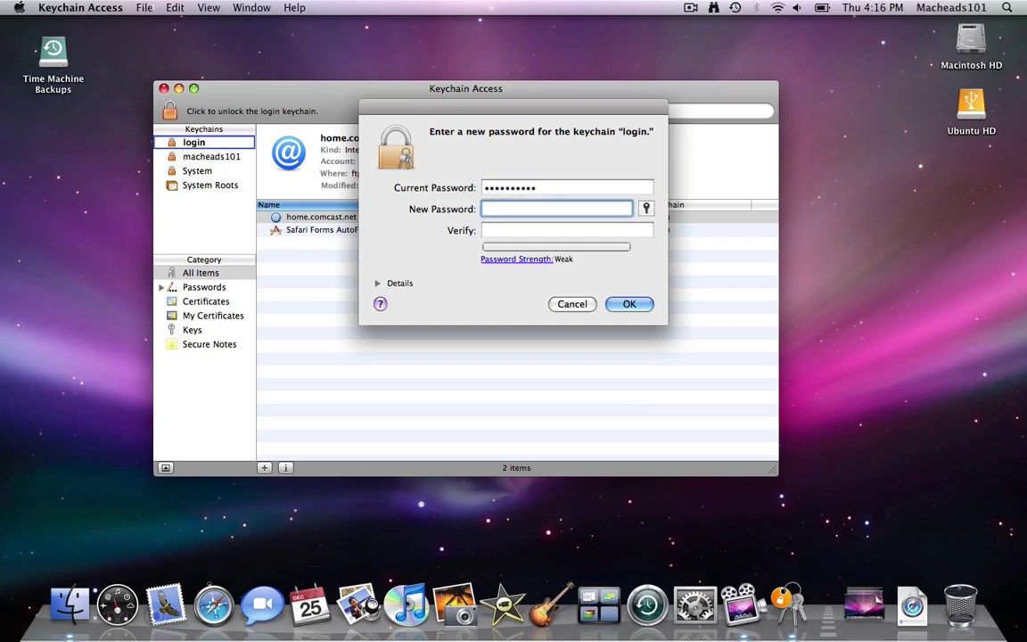
pyautogui.write('password123!Secure99')
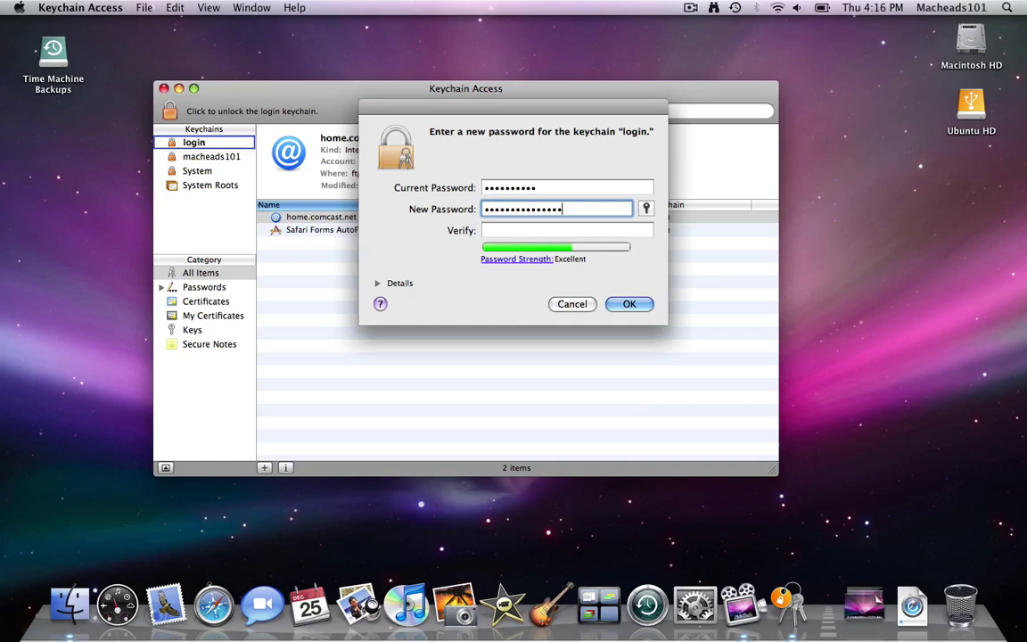
pyautogui.press('Tab')
pyautogui.write('password123!S')
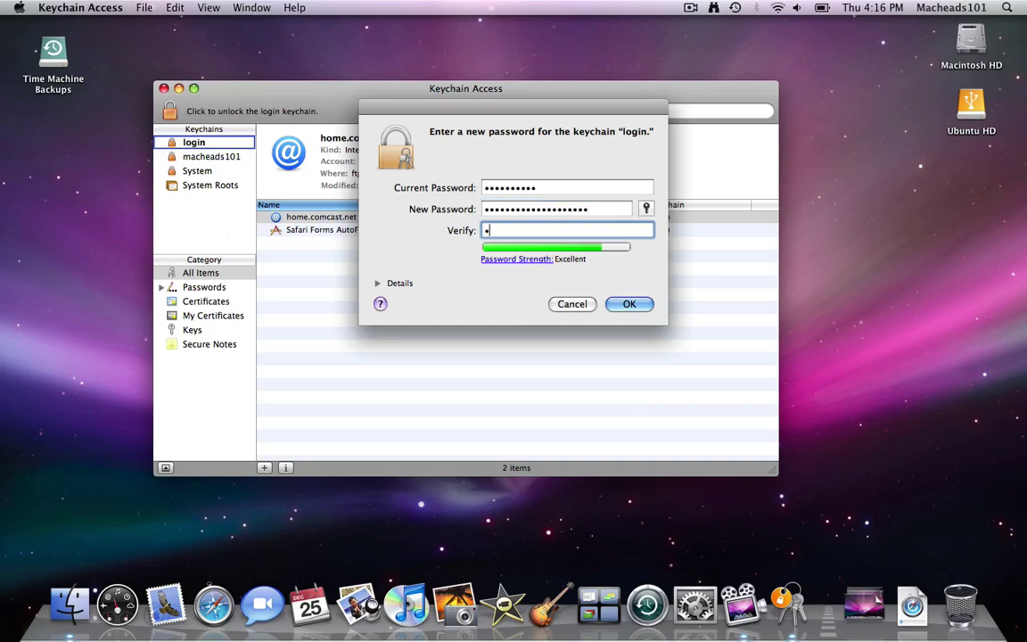
pyautogui.write('ecure99')
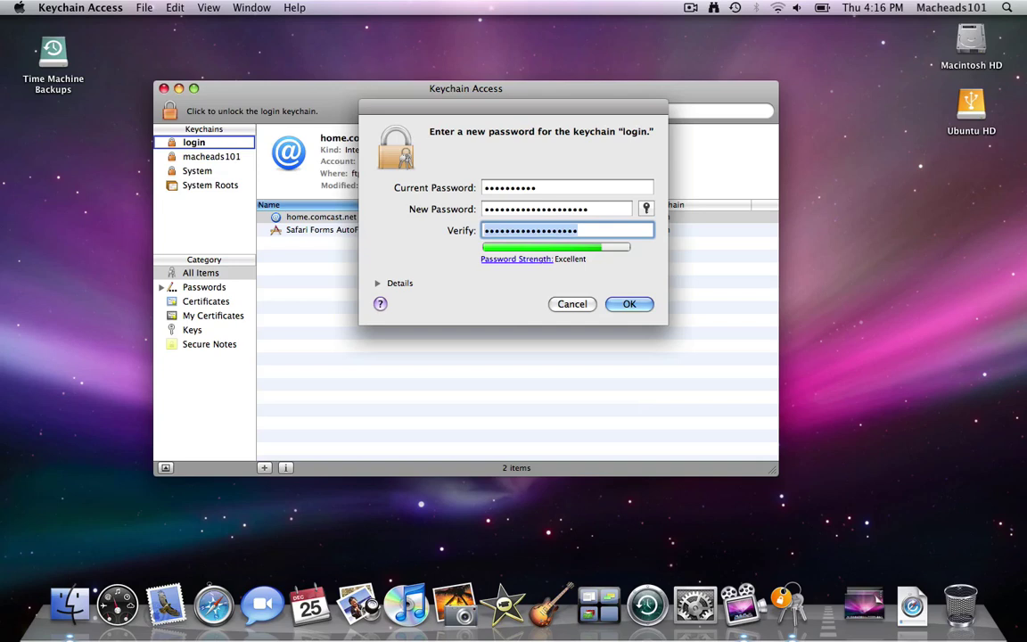
pyautogui.press('BackSpace')
pyautogui.press('BackSpace')
pyautogui.press('BackSpace')
pyautogui.press('BackSpace')
pyautogui.press('BackSpace')
pyautogui.press('BackSpace')
pyautogui.press('BackSpace')
pyautogui.press('BackSpace')
pyautogui.press('BackSpace')
pyautogui.write('!Secure99')
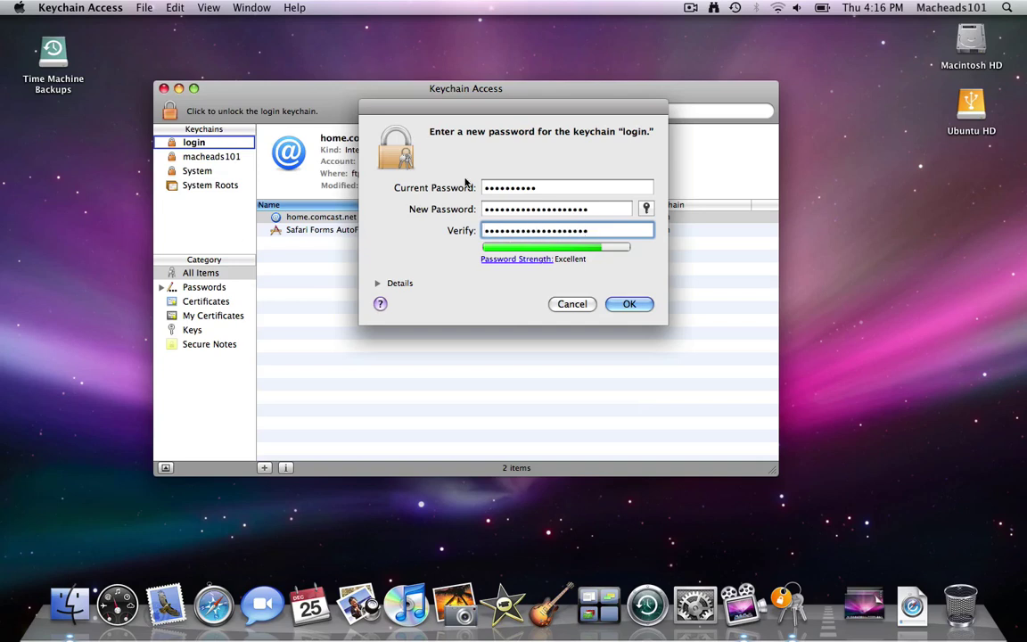
pyautogui.press('Return')
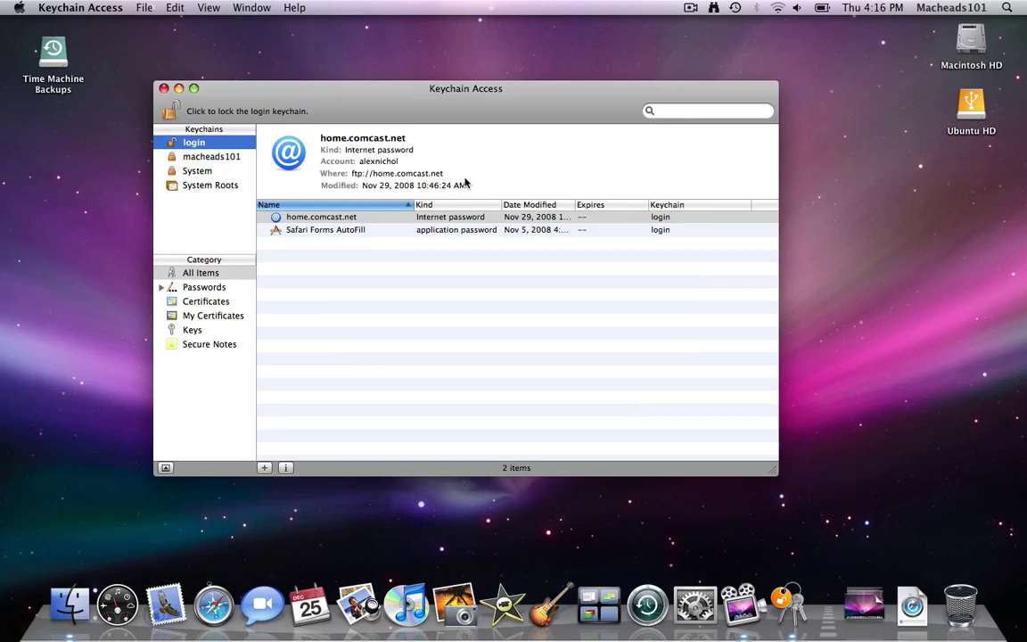
# Step: Lock the login keychain, then unlock the macheads101 keychain with its password
pyautogui.click(170, 111)
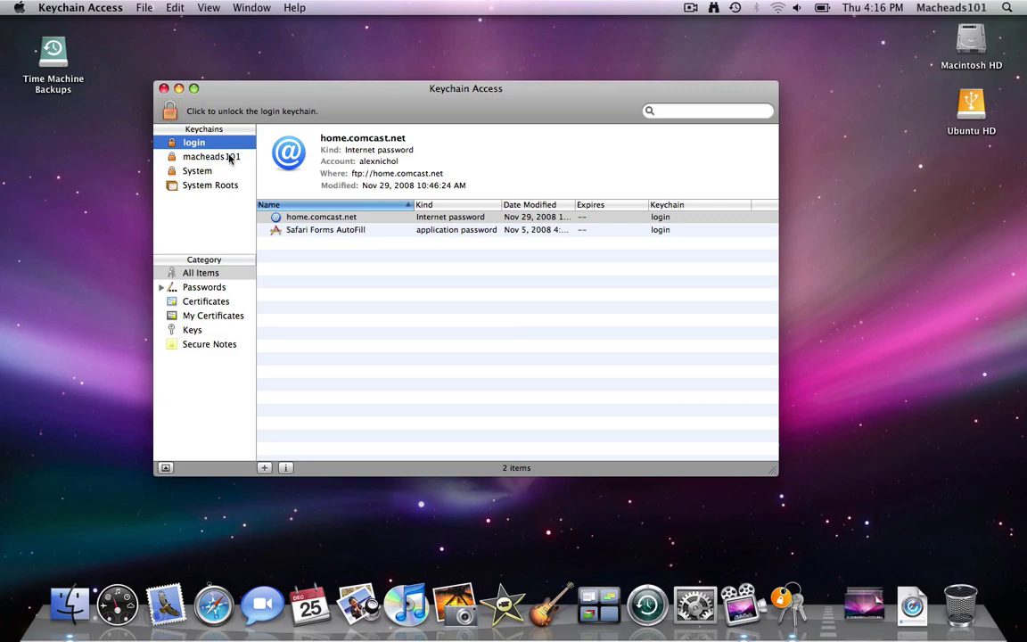
pyautogui.click(229, 157)
pyautogui.click(170, 111)
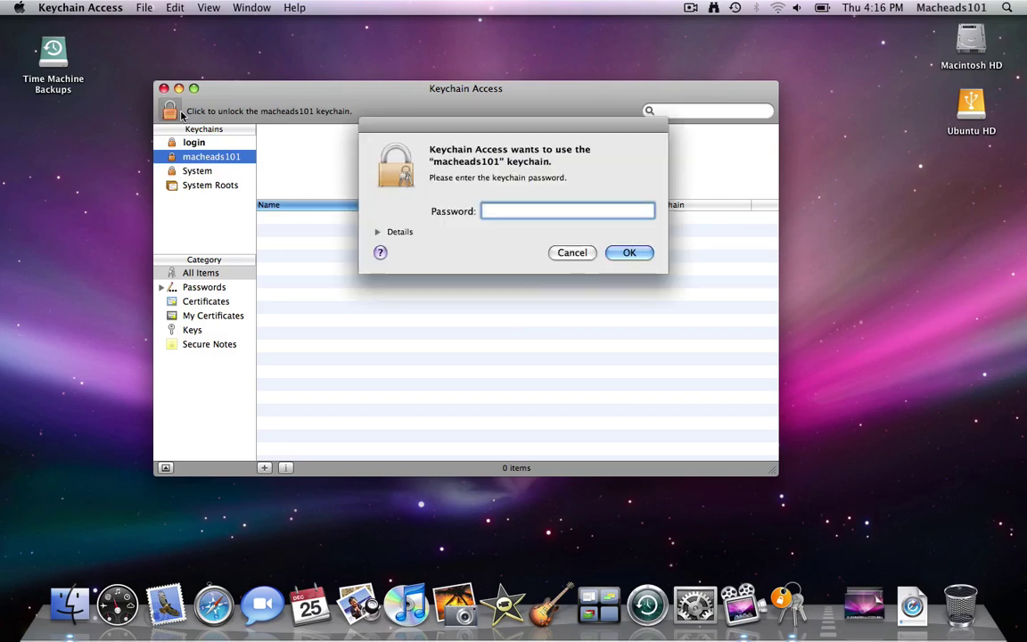
pyautogui.write('password123456789012')
pyautogui.press('Return')
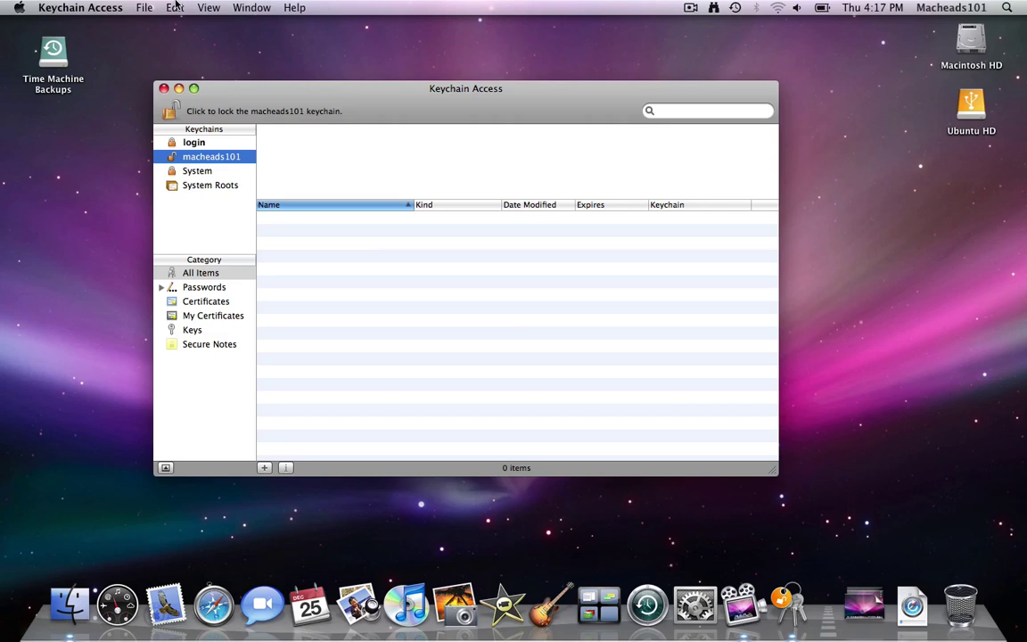
pyautogui.click(146, 7)
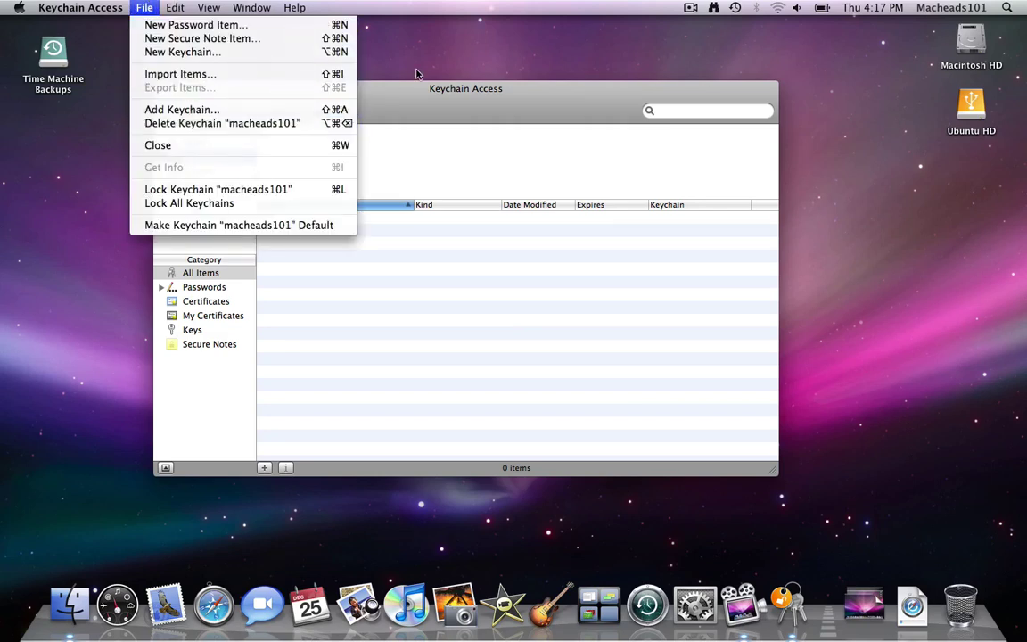
# Step: Add a password item named macheads101 with a short password to the macheads101 keychain
pyautogui.click(380, 76)
pyautogui.click(317, 88)
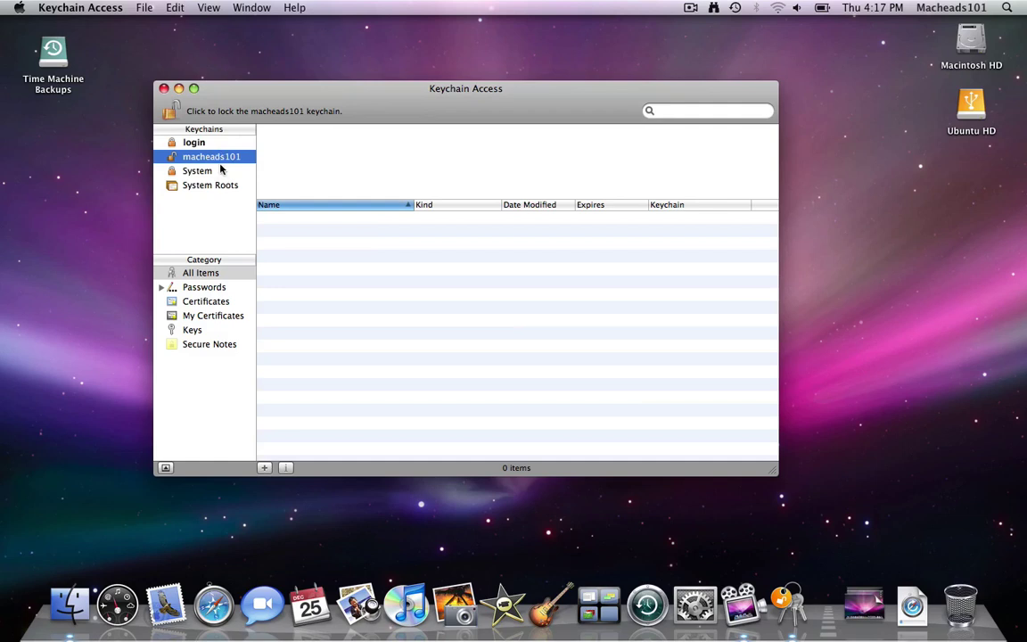
pyautogui.click(135, 8)
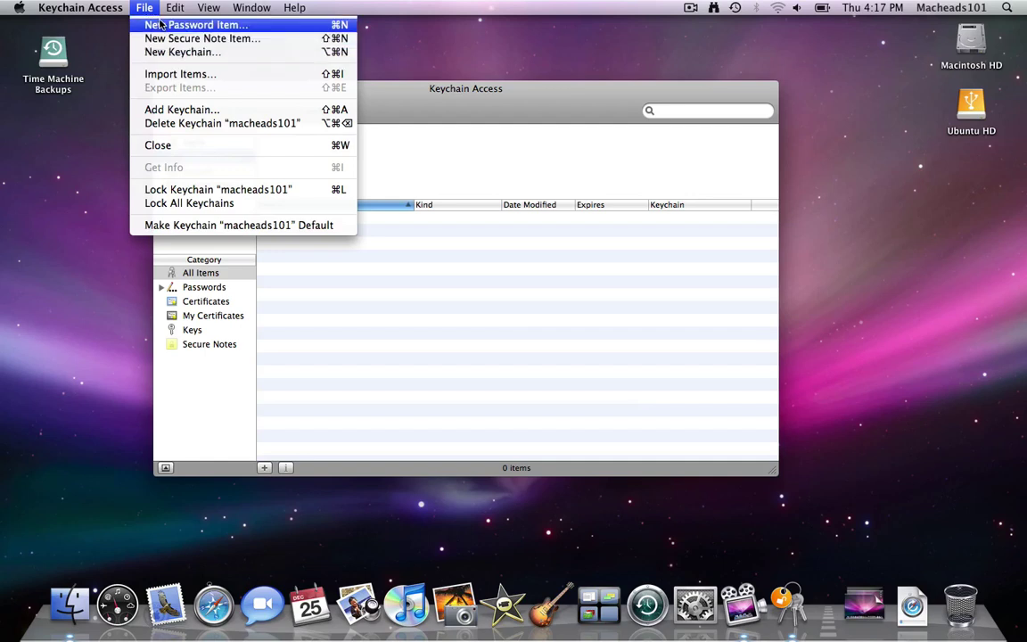
pyautogui.click(160, 25)
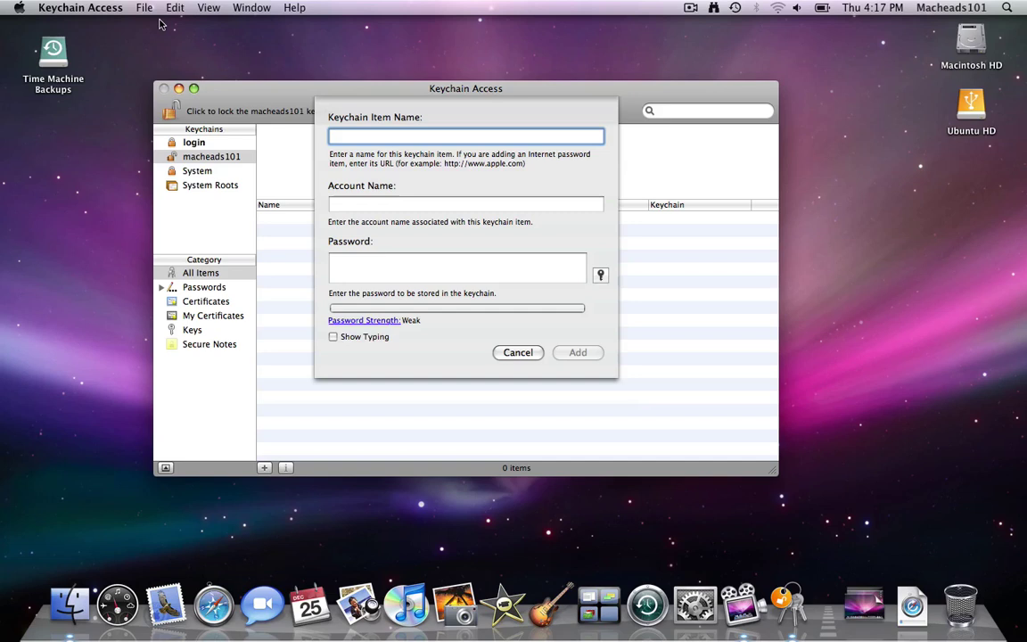
pyautogui.write('macheads101')
pyautogui.press('Tab')
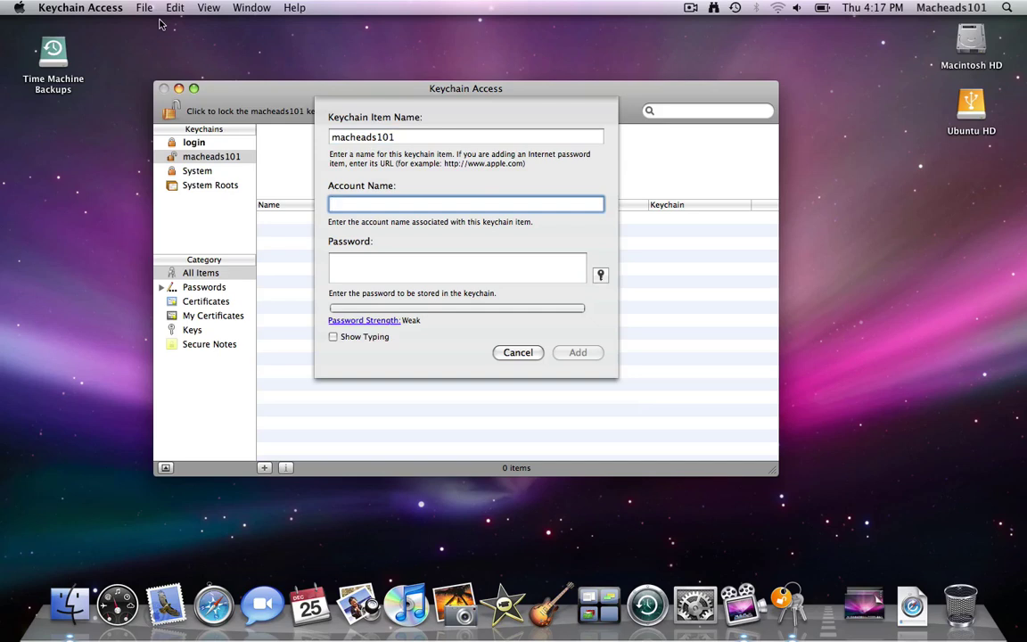
pyautogui.write('macheads101')
pyautogui.press('Tab')
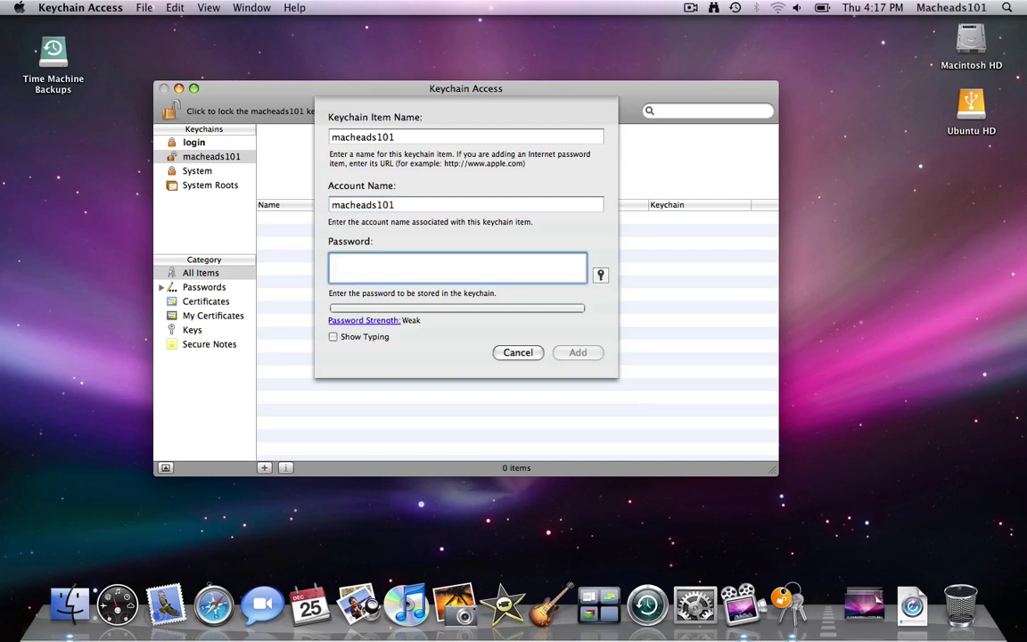
pyautogui.write('123')
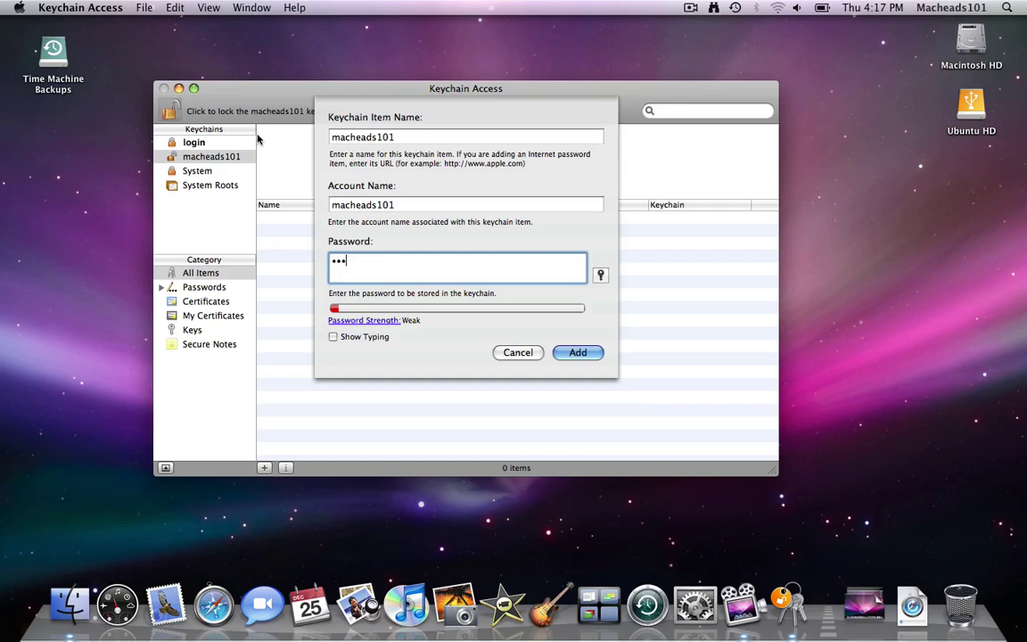
pyautogui.click(576, 353)
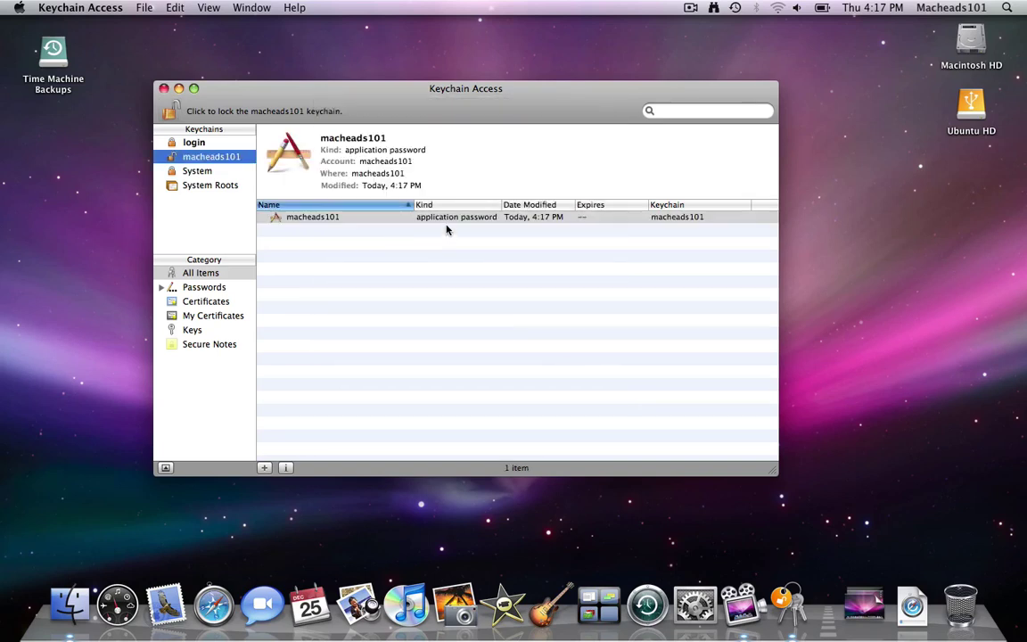
pyautogui.doubleClick(439, 220)
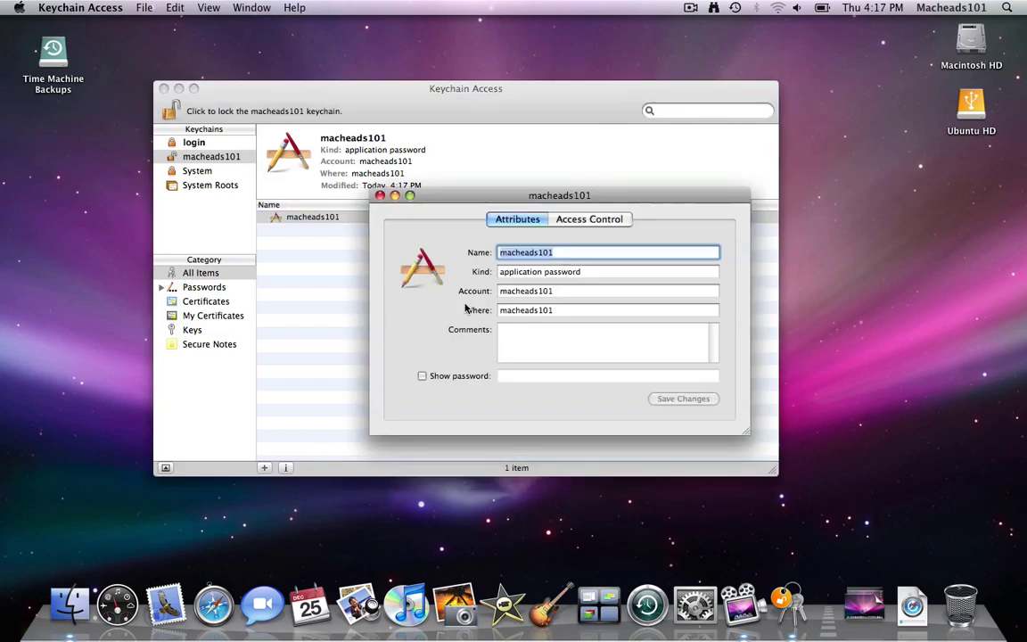
pyautogui.click(423, 377)
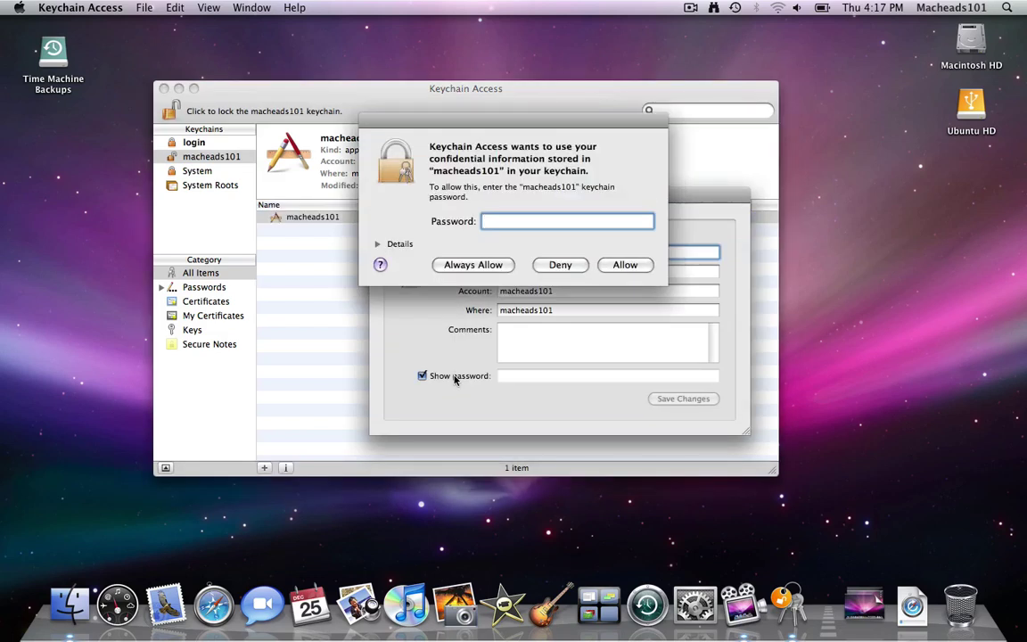
pyautogui.write('••••••••••••••••')
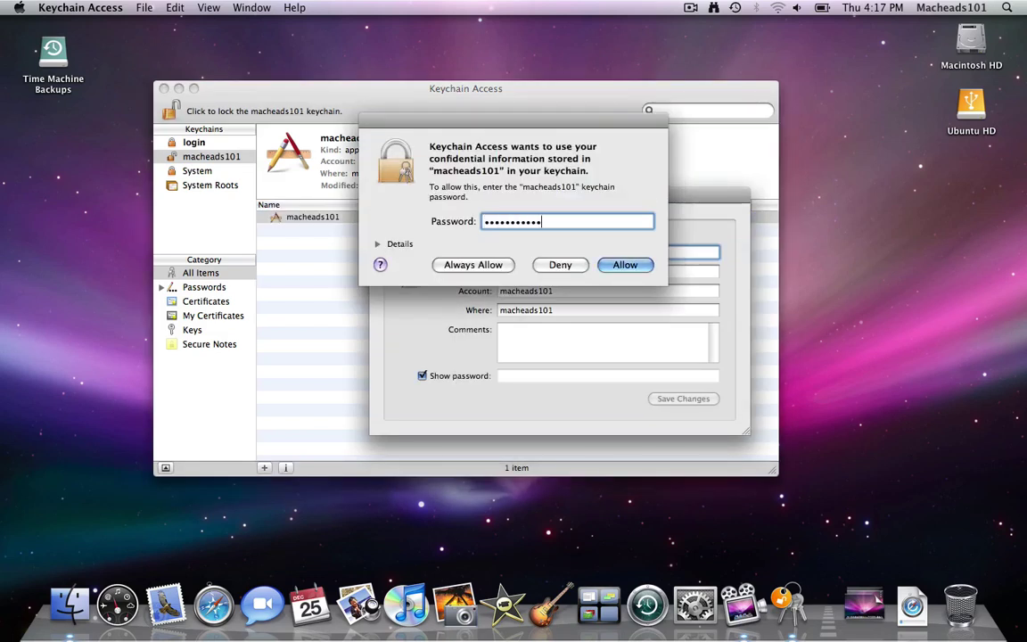
pyautogui.press('Return')
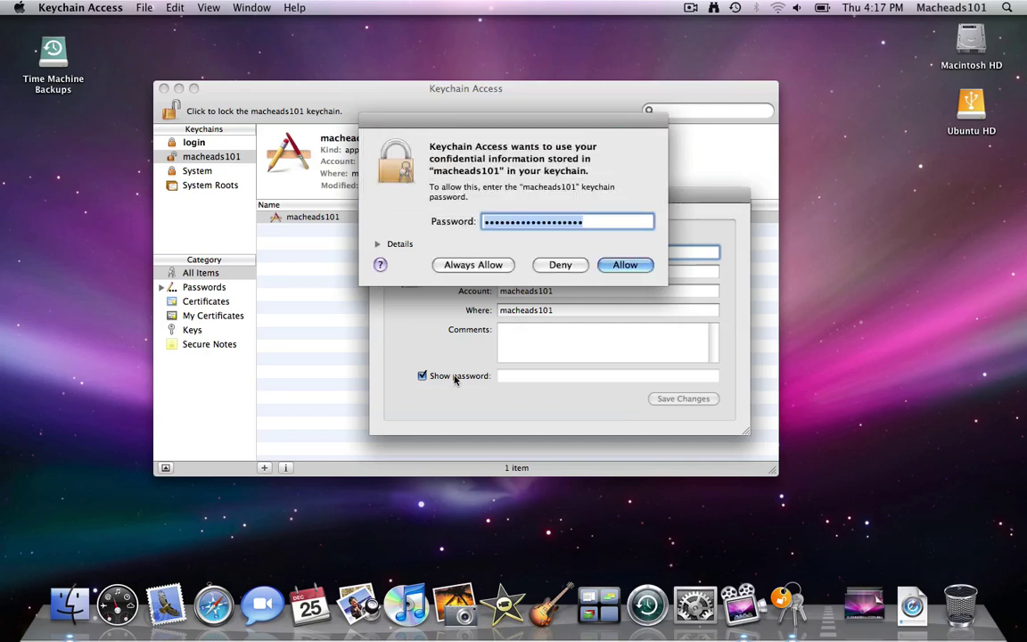
pyautogui.write('•••••••••••••••')
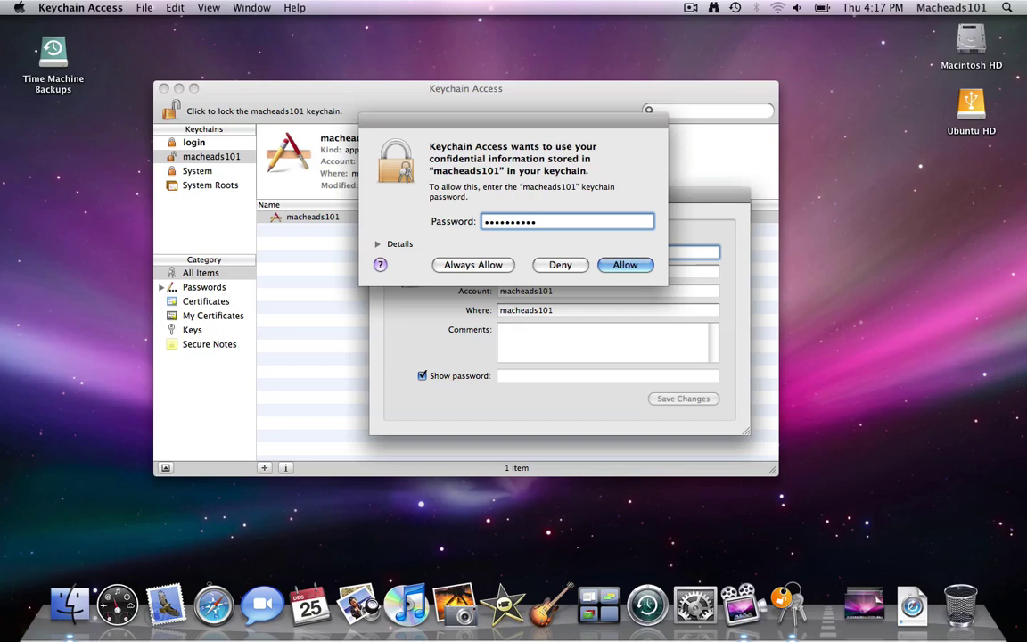
pyautogui.press('Return')
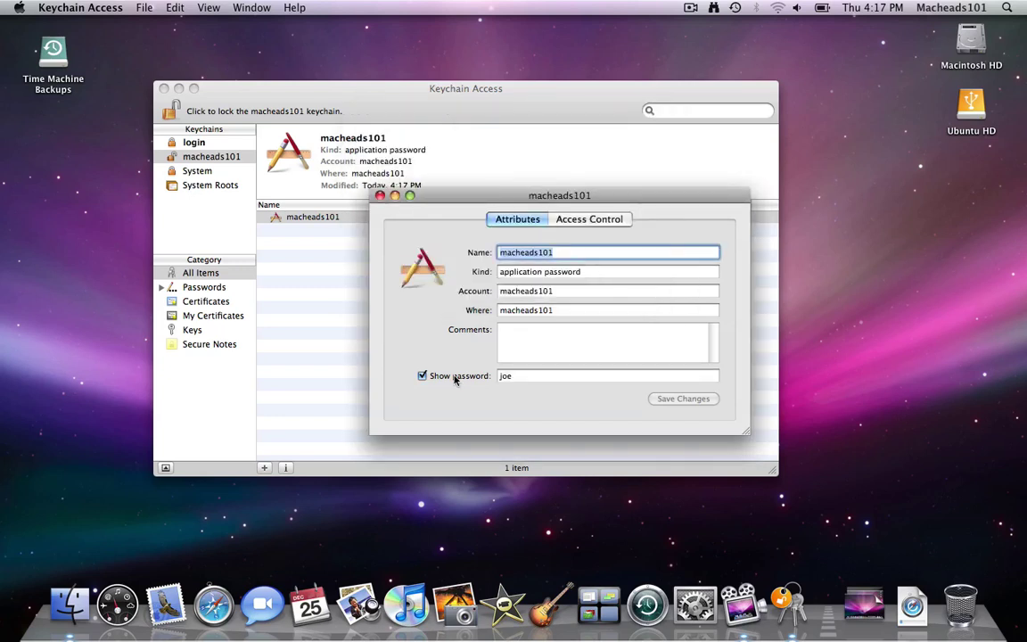
pyautogui.press('super+w')
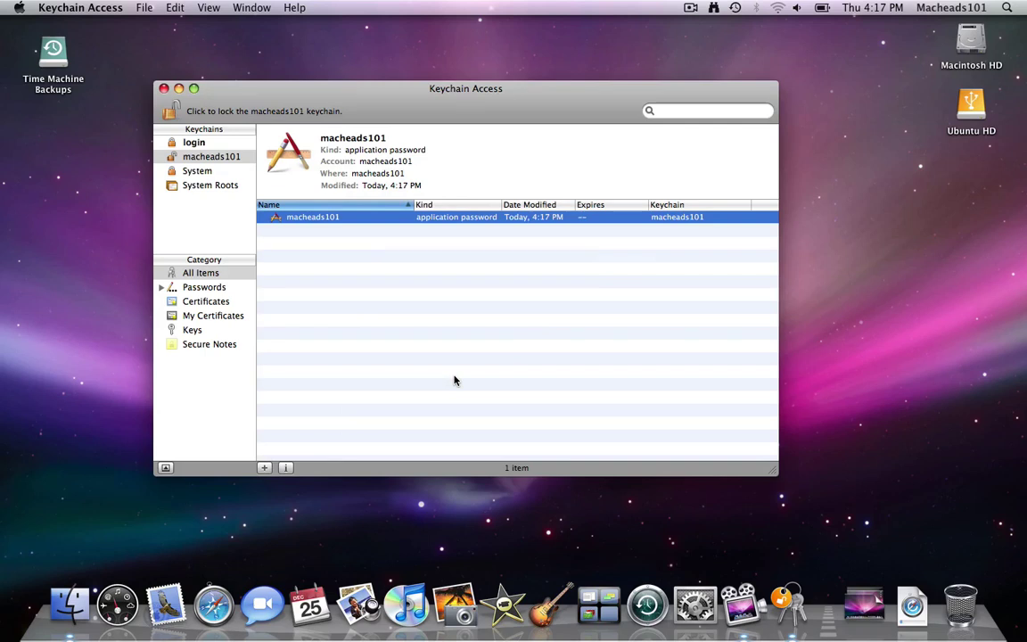
# Step: Join the homer Wi-Fi network, entering its WPA password and then the login keychain password
pyautogui.click(777, 7)
pyautogui.click(788, 75)
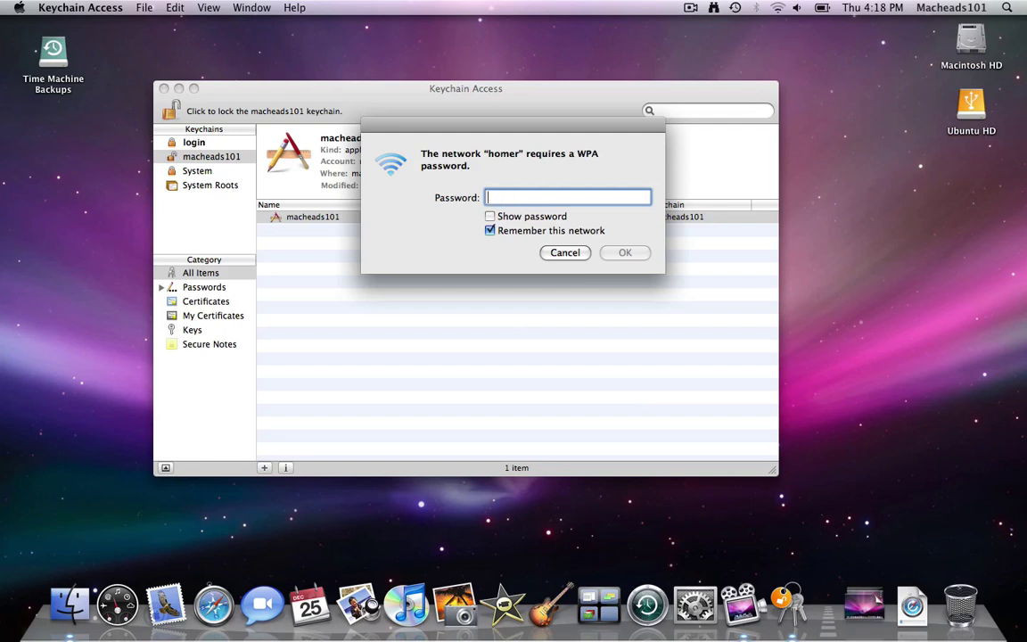
pyautogui.write('••')
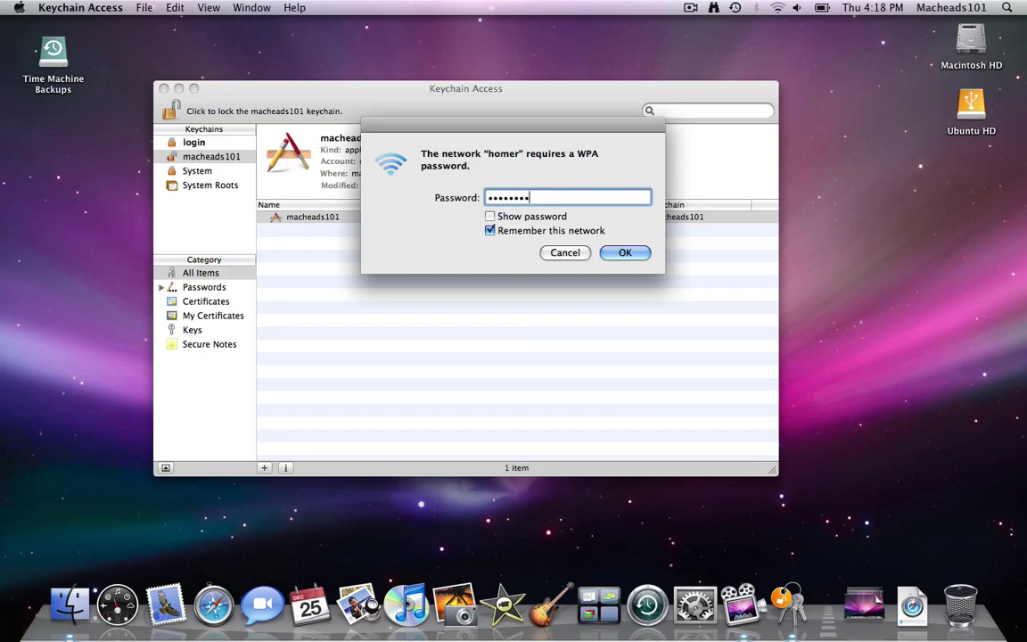
pyautogui.press('Return')
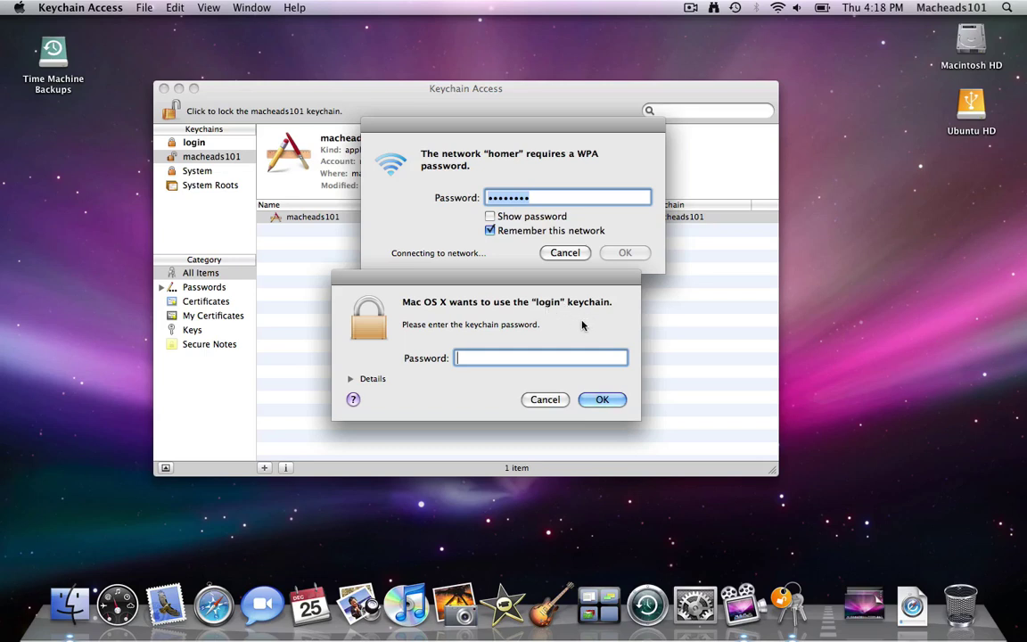
pyautogui.write('••••••••••••••••••••••••••••••')
pyautogui.press('Return')
pyautogui.press('Return')
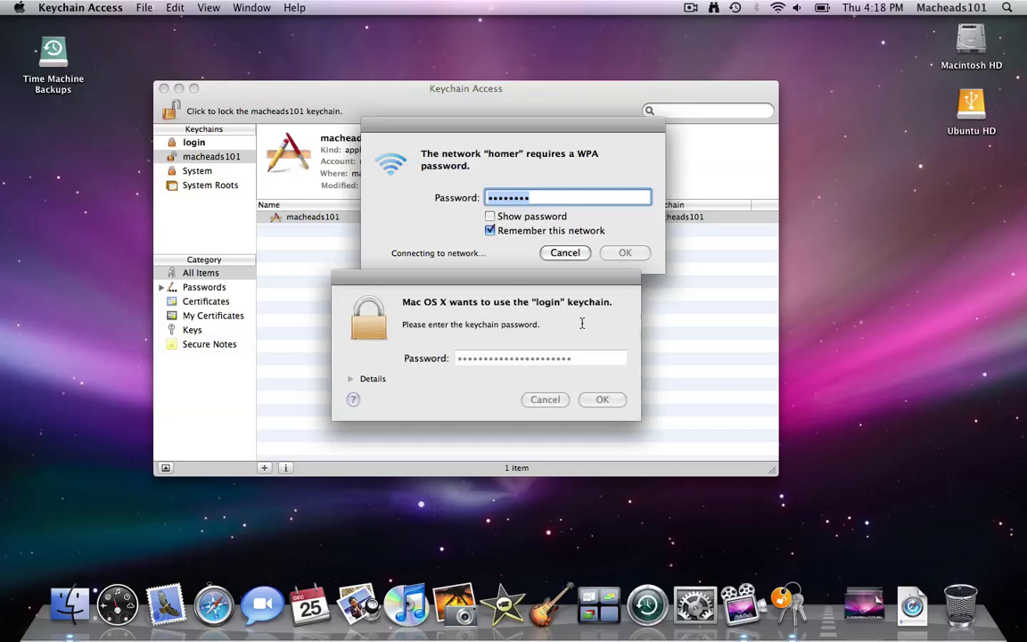
pyautogui.write('••••••••••••••••••••••••••••••••')
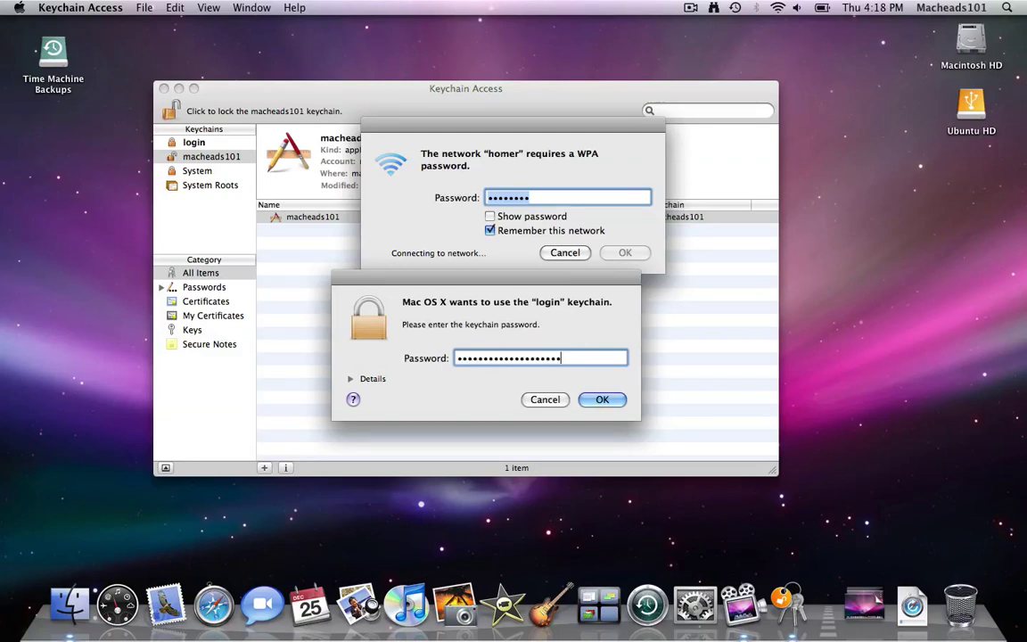
pyautogui.press('Return')
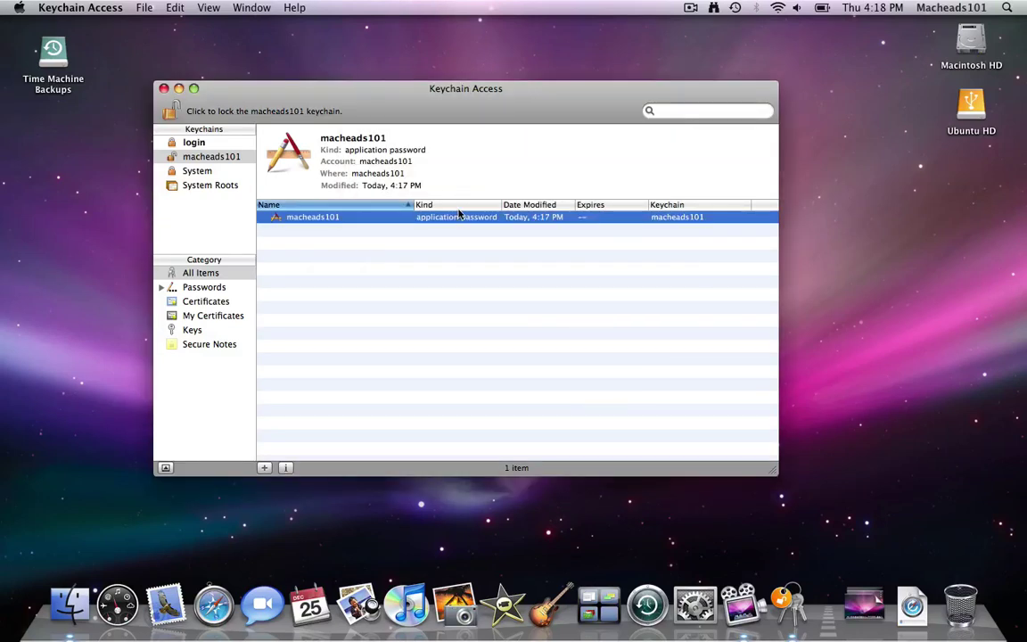
# Step: Reveal the stored password of the homer AirPort item in the login keychain, authenticating twice
pyautogui.click(208, 141)
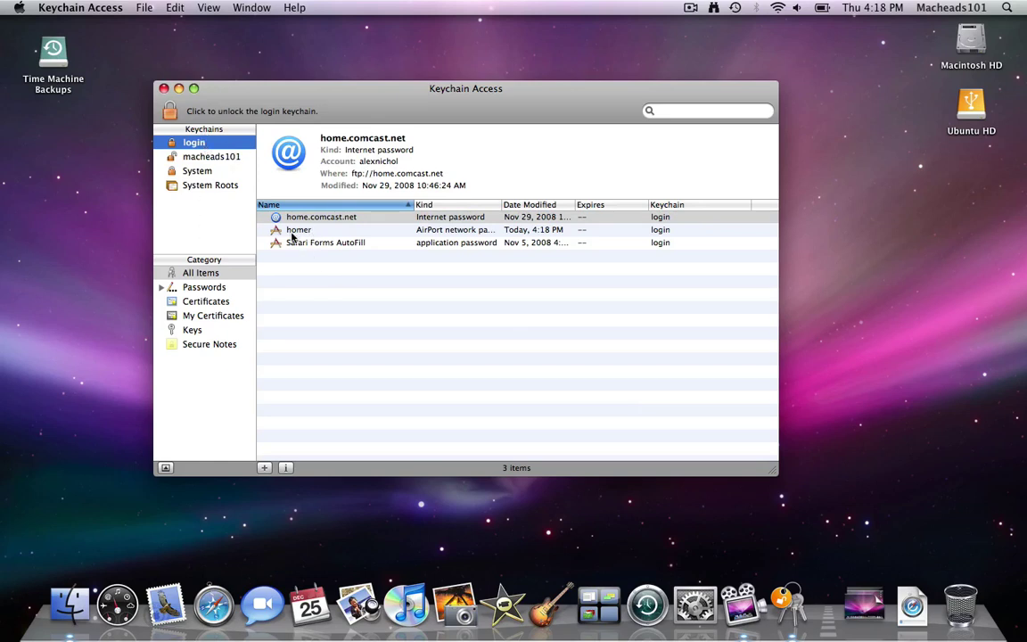
pyautogui.doubleClick(455, 230)
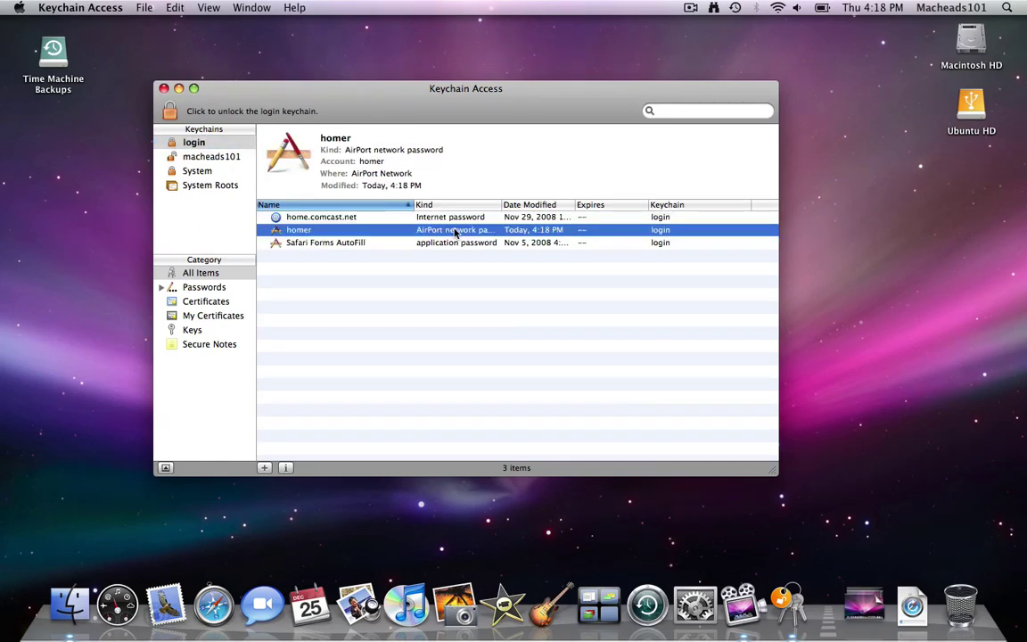
pyautogui.click(436, 392)
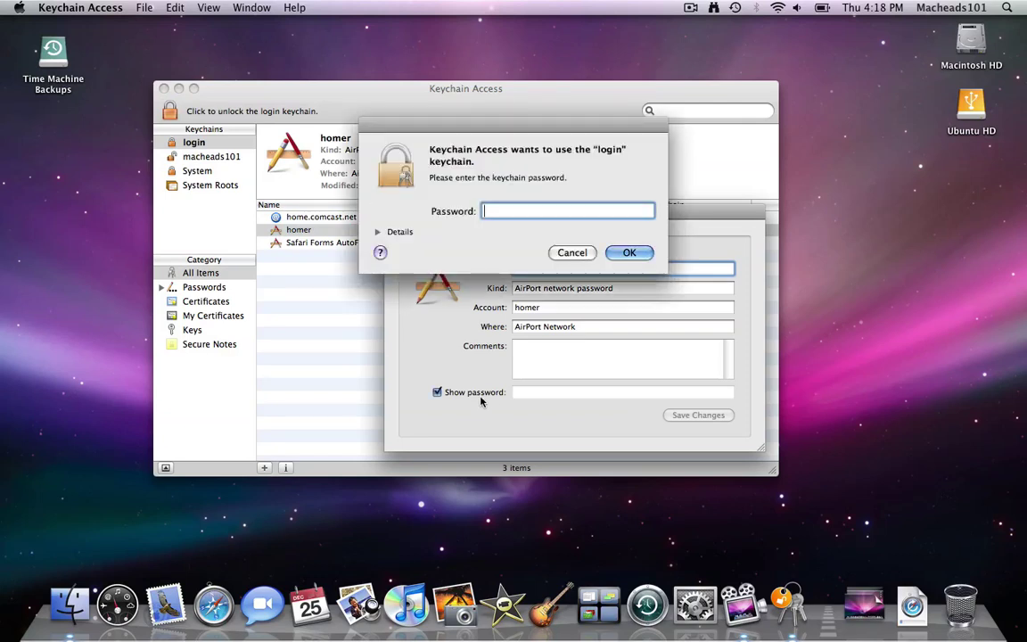
pyautogui.write('••••••••••••••')
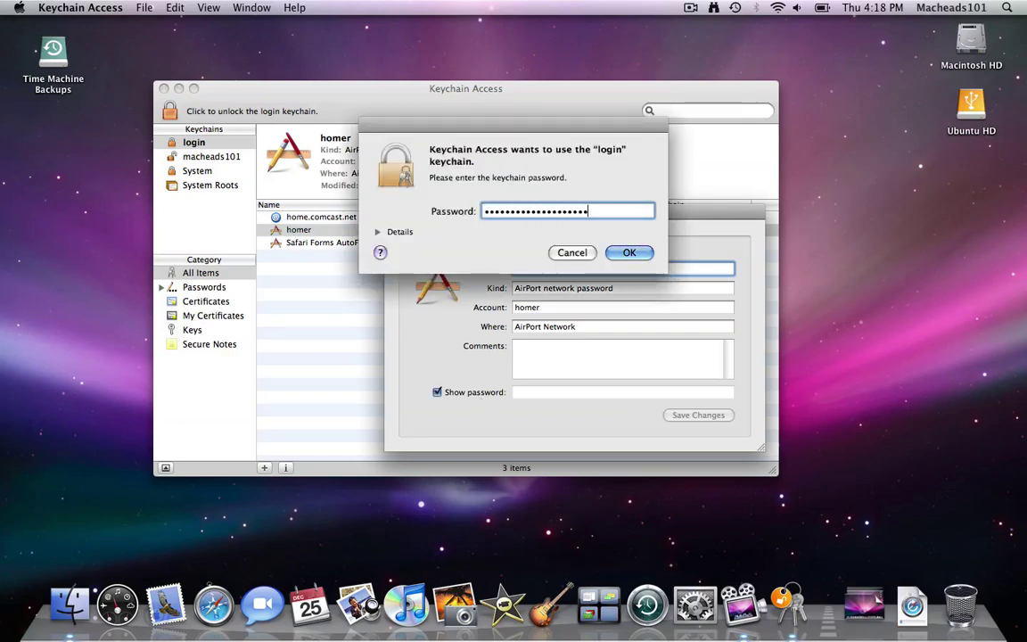
pyautogui.press('Return')
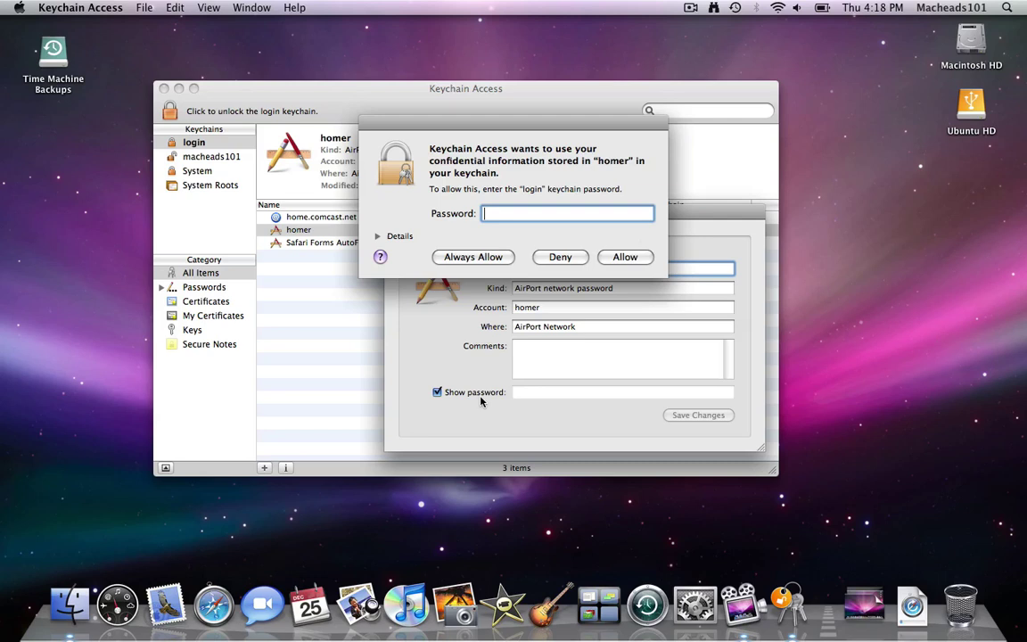
pyautogui.write('••••••••••••••')
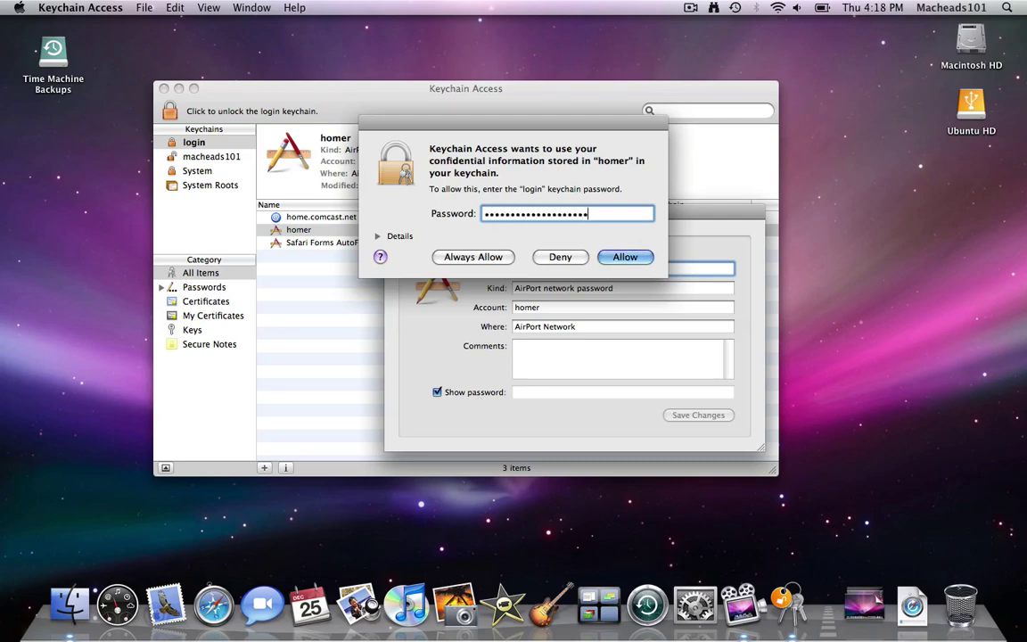
pyautogui.press('Return')
# Step: Select the revealed password text, then close the item's info window
pyautogui.tripleClick(516, 393)
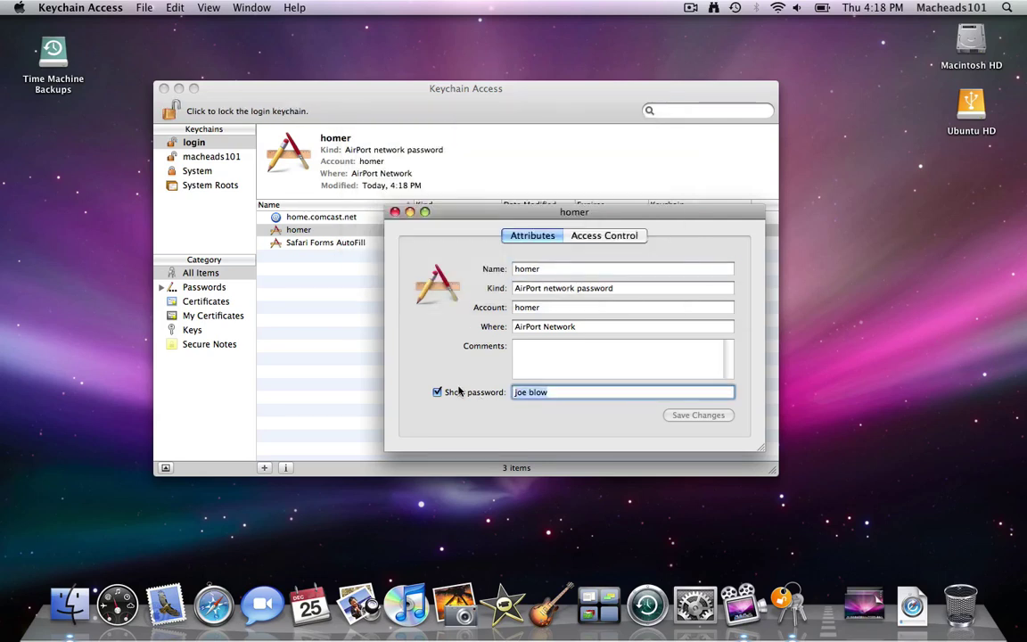
pyautogui.click(577, 394)
pyautogui.press('super+w')
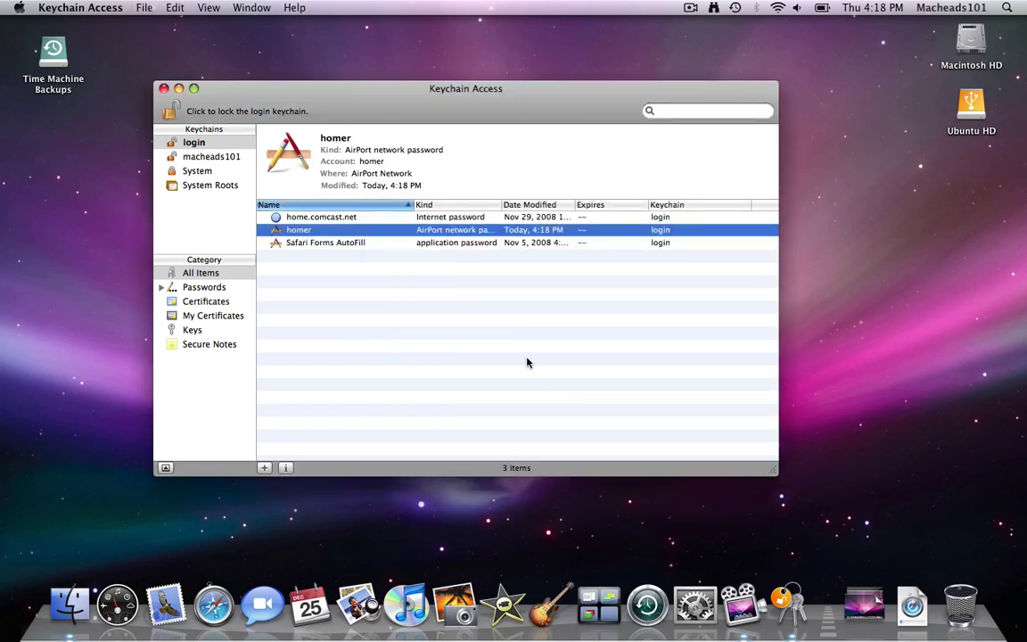
# Step: Delete the home.comcast.net entry from the login keychain
pyautogui.click(420, 218)
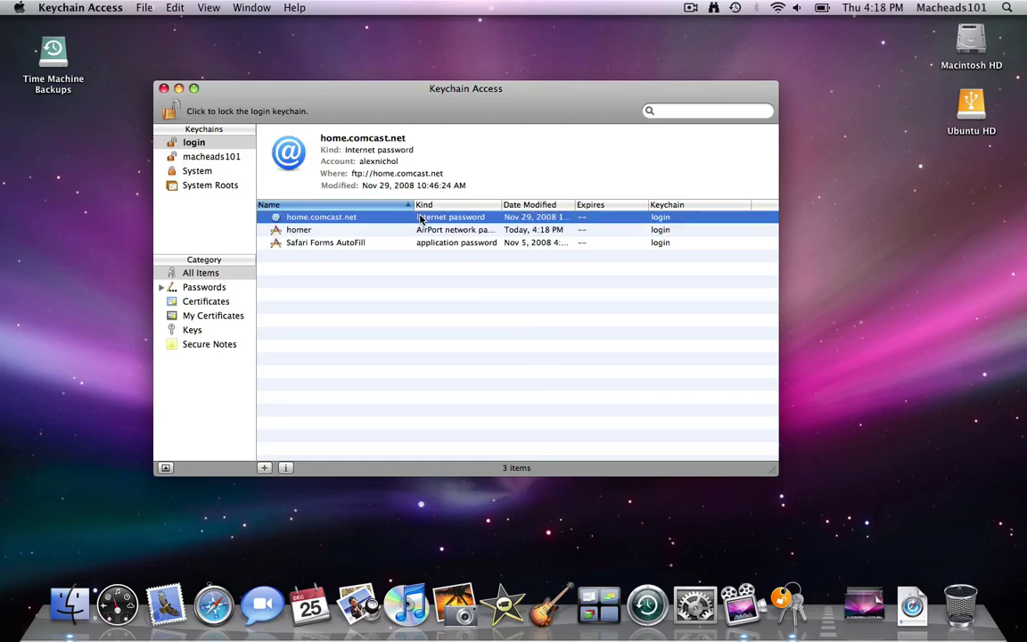
pyautogui.press('BackSpace')
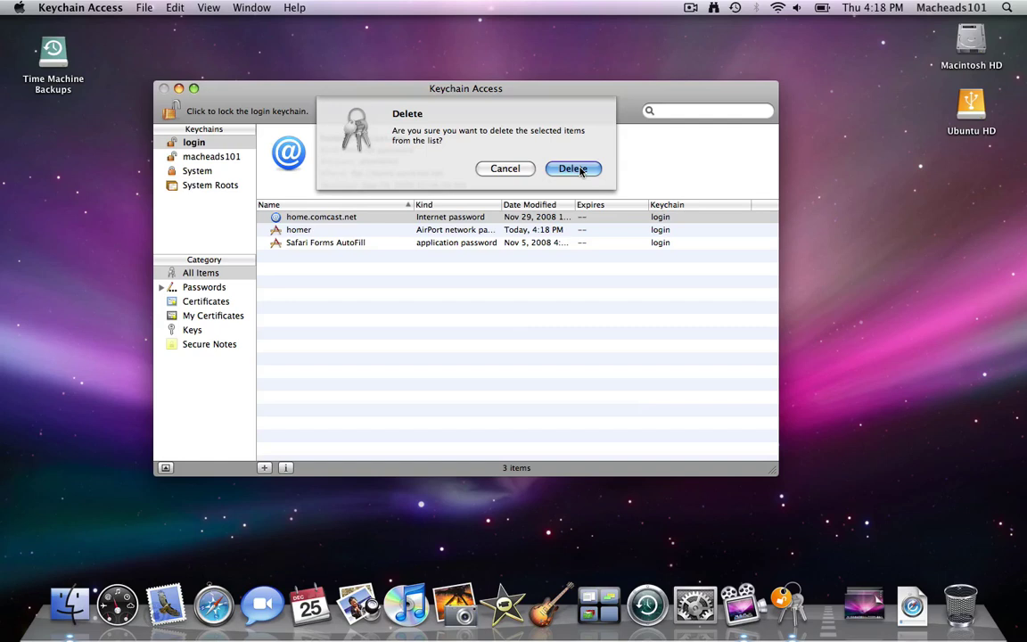
pyautogui.click(582, 169)
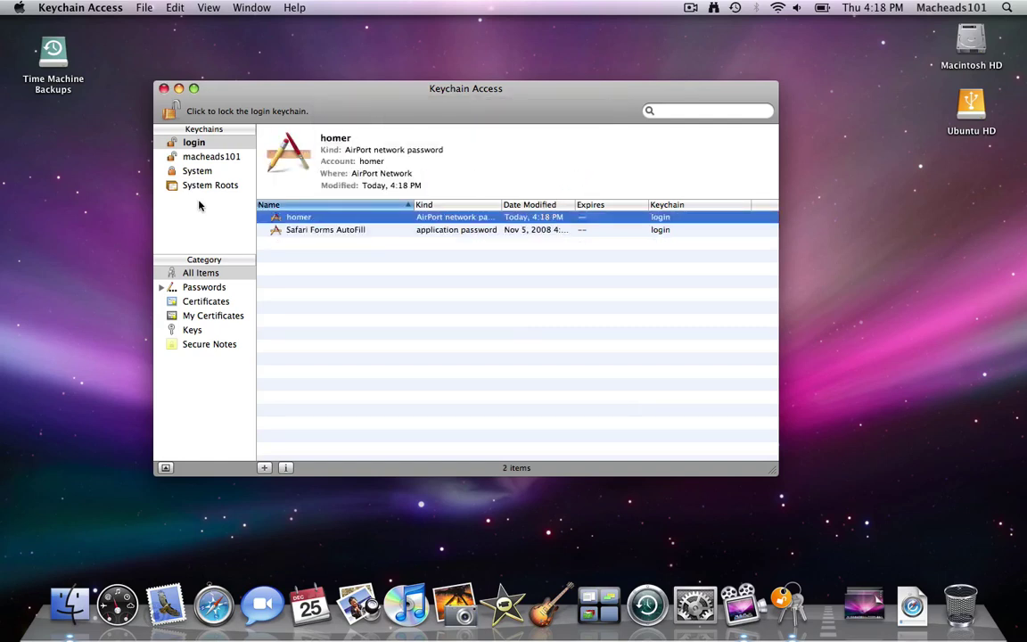
# Step: Delete the macheads101 keychain with its references and files, then lock login and close the window
pyautogui.click(175, 159)
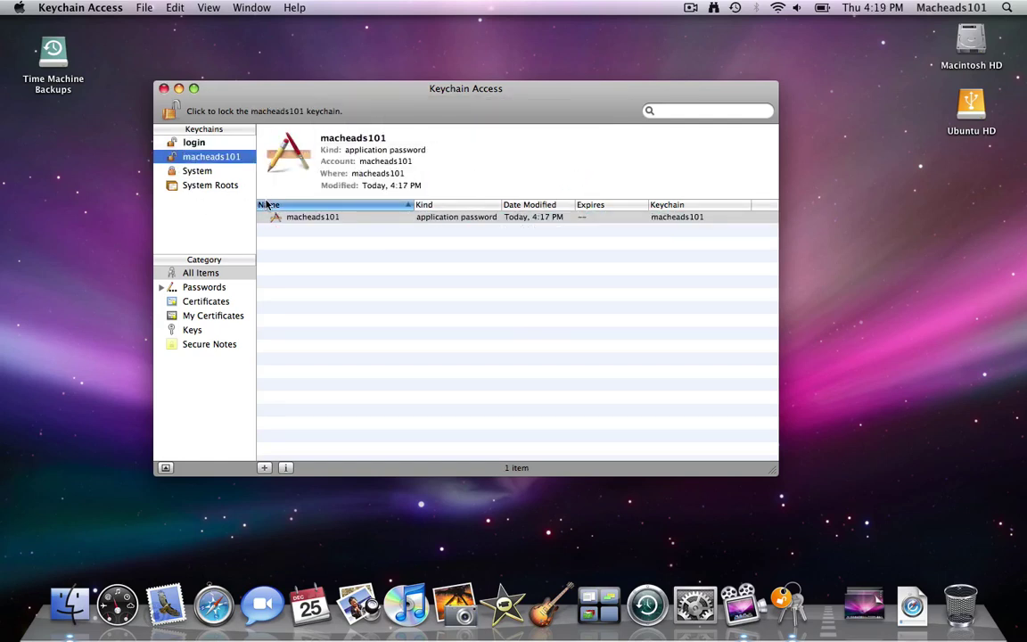
pyautogui.click(286, 220)
pyautogui.click(239, 158)
pyautogui.press('BackSpace')
pyautogui.click(369, 166)
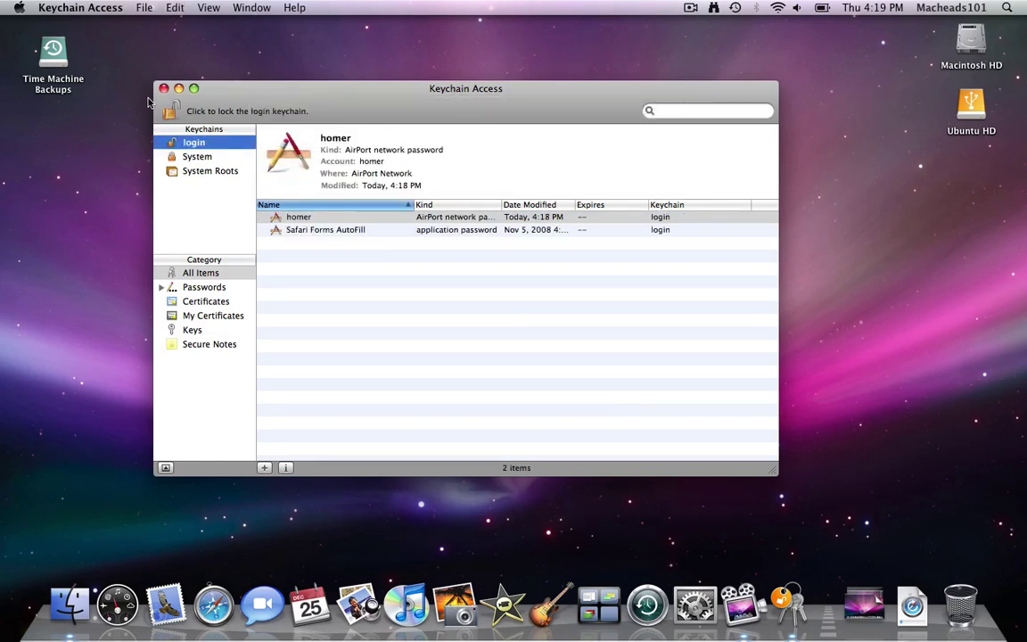
pyautogui.click(173, 112)
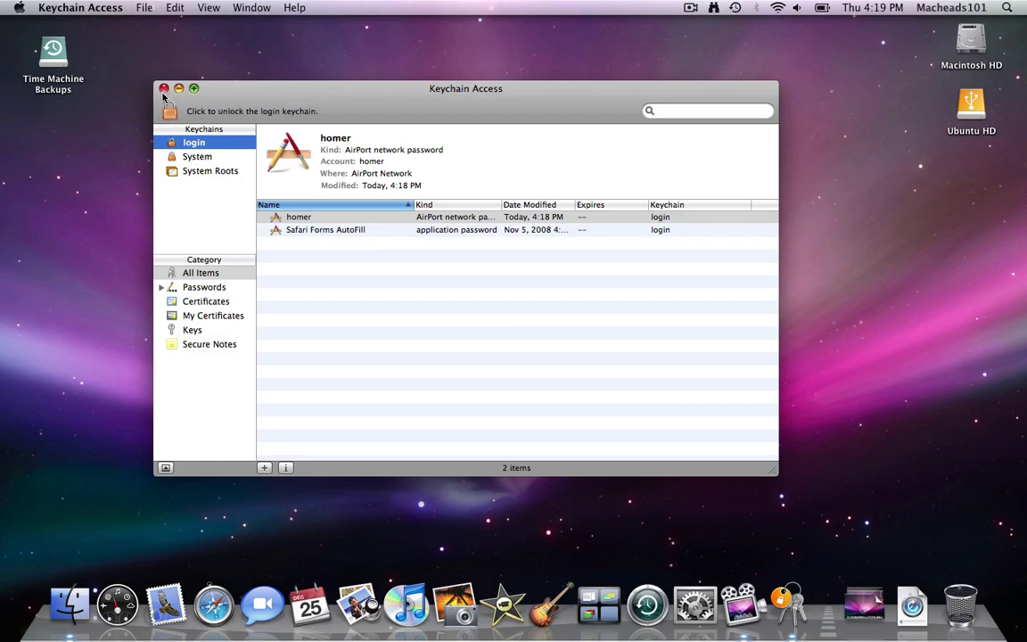
pyautogui.click(163, 88)
# Step: Open a new Finder window on the home folder and enter its Library folder
pyautogui.click(987, 111)
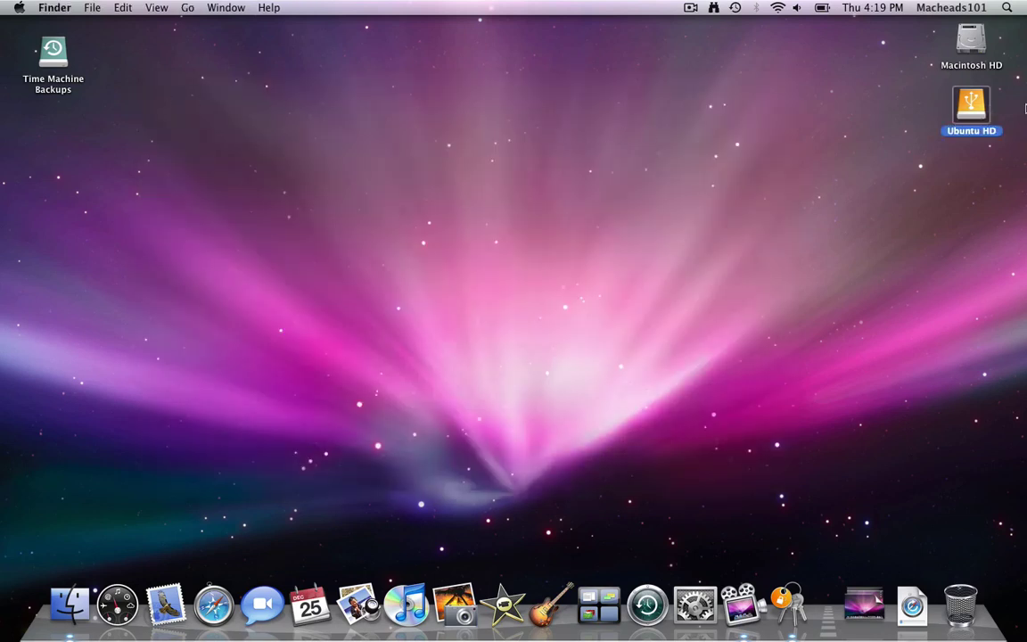
pyautogui.click(922, 107)
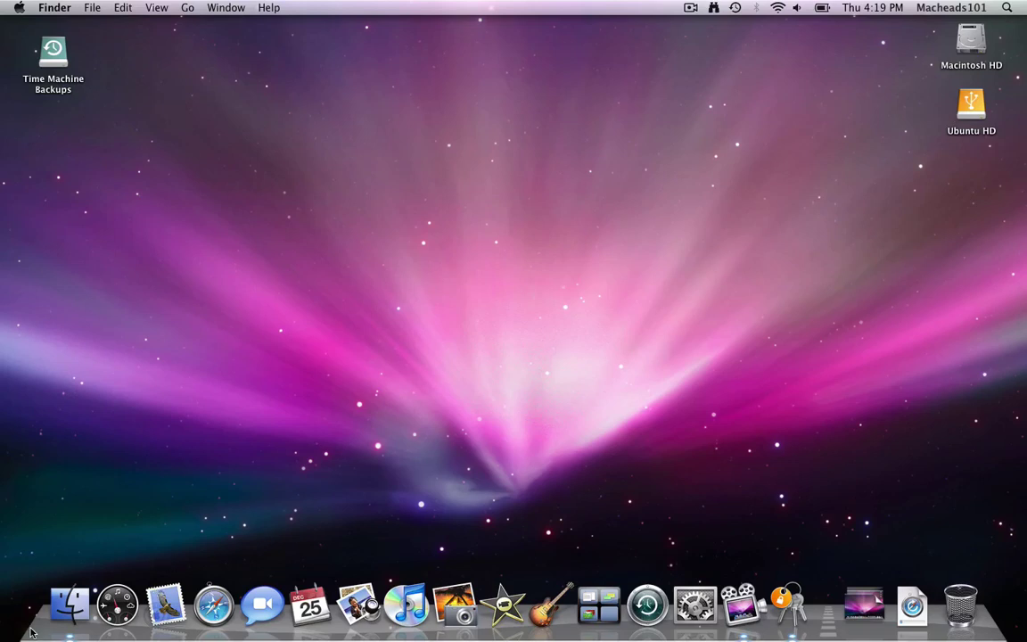
pyautogui.click(69, 606)
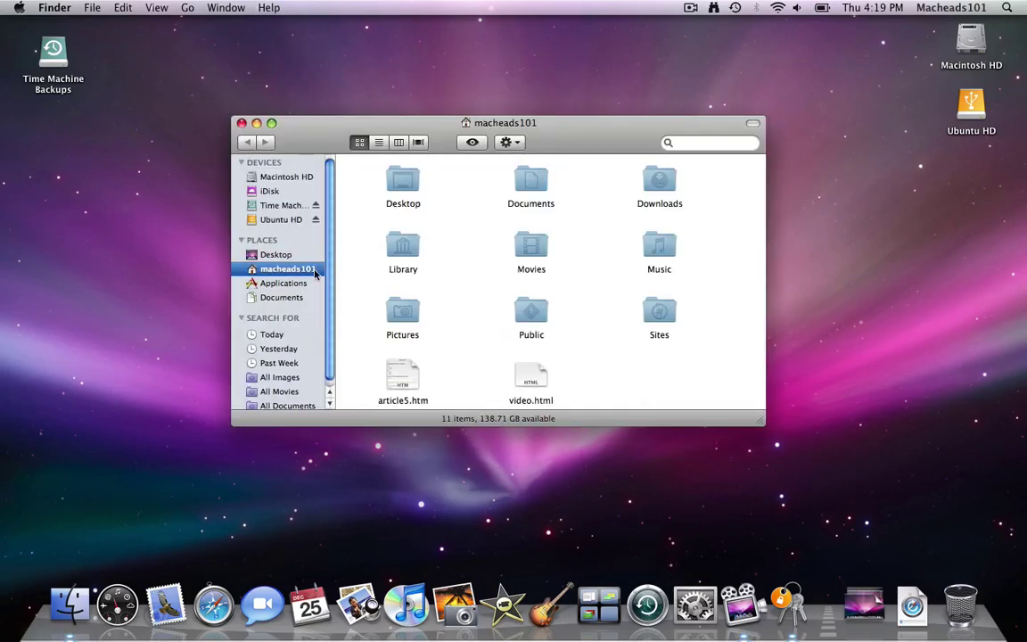
pyautogui.doubleClick(396, 244)
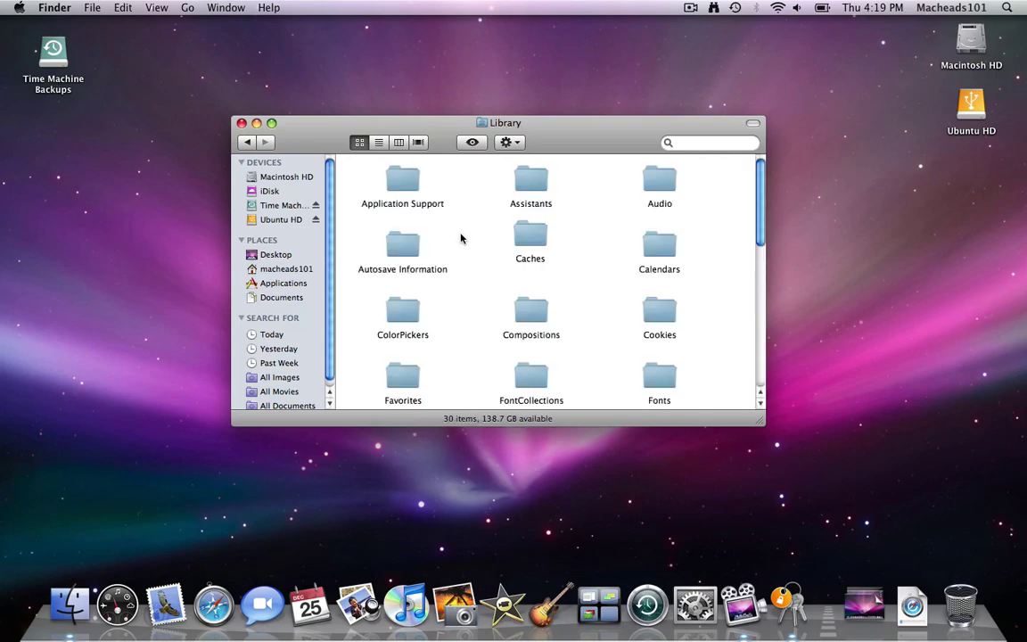
# Step: Go into the Keychains folder and open login.keychain in Keychain Access
pyautogui.press('k')
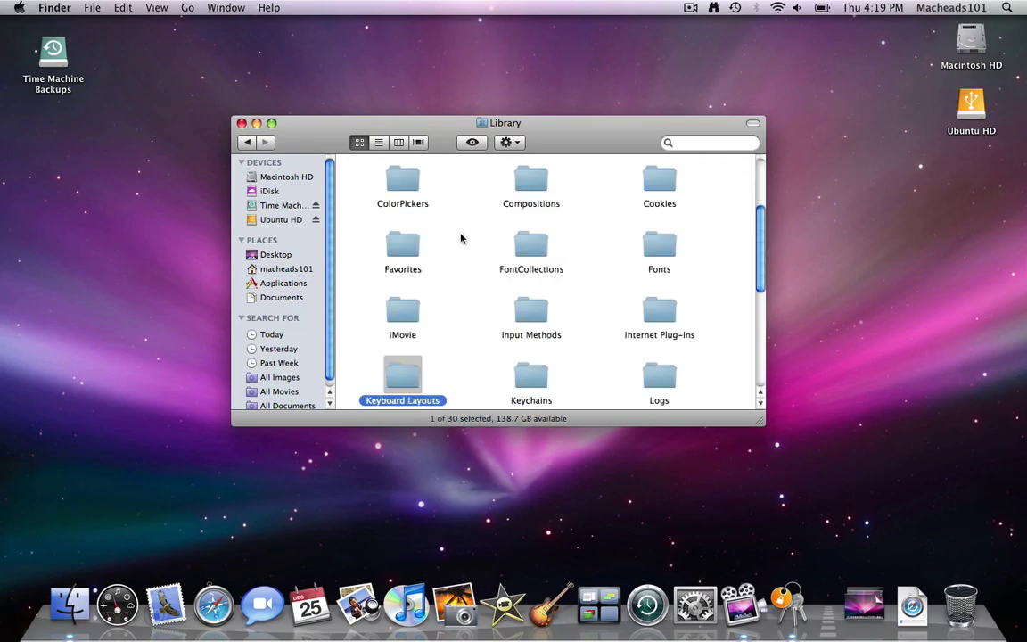
pyautogui.press('Right')
pyautogui.press('super+space')
pyautogui.press('Escape')
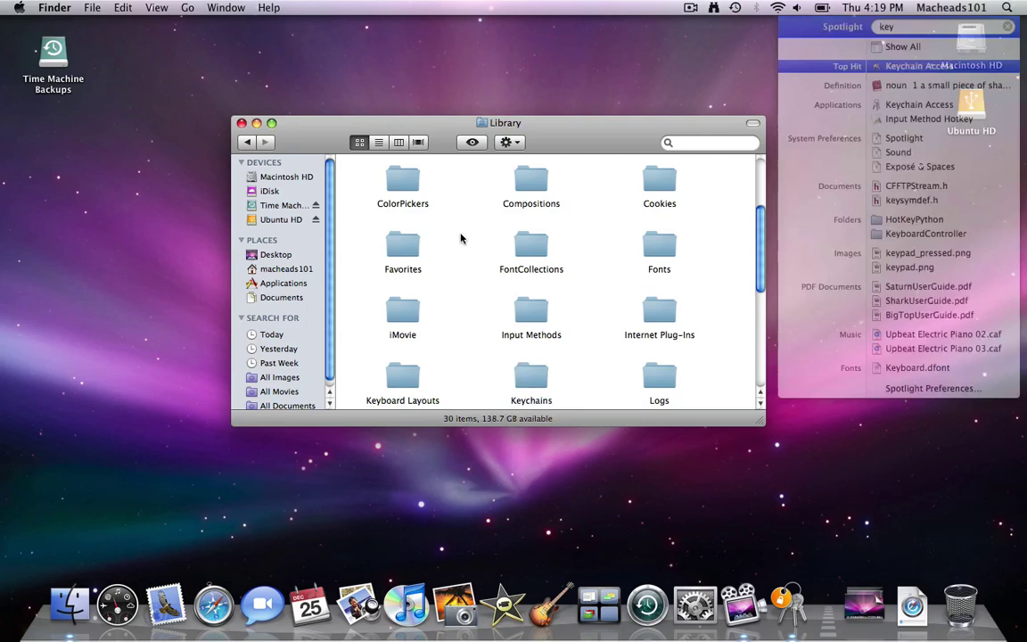
pyautogui.doubleClick(528, 381)
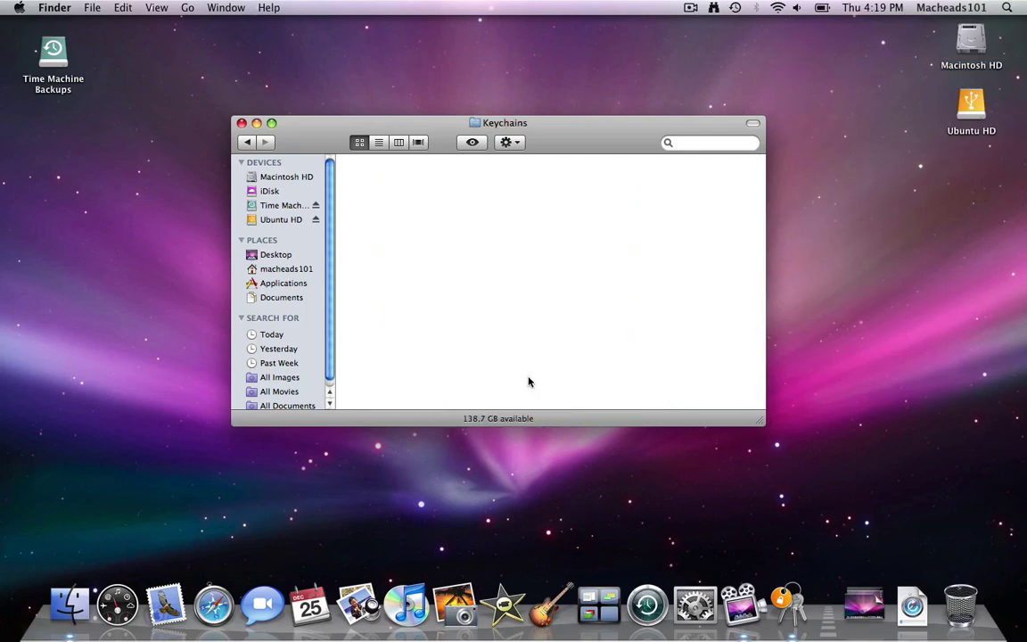
pyautogui.moveTo(477, 211); pyautogui.dragTo(345, 171)
pyautogui.doubleClick(401, 174)
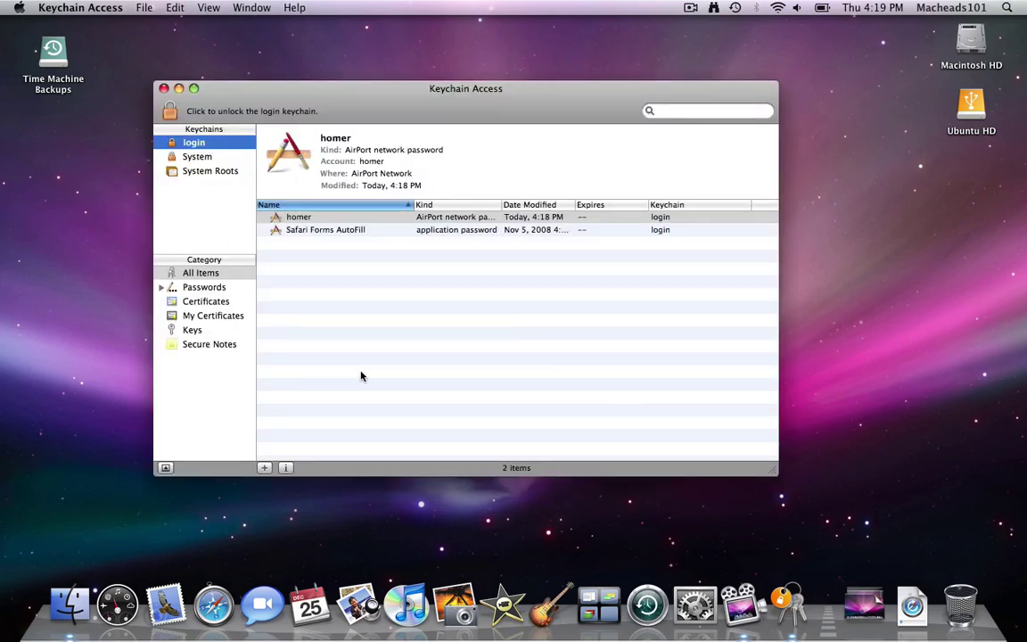
# Step: Quit Keychain Access and open login.keychain with Taco HTML Edit to view its garbled raw text
pyautogui.press('super+q')
pyautogui.rightClick(406, 189)
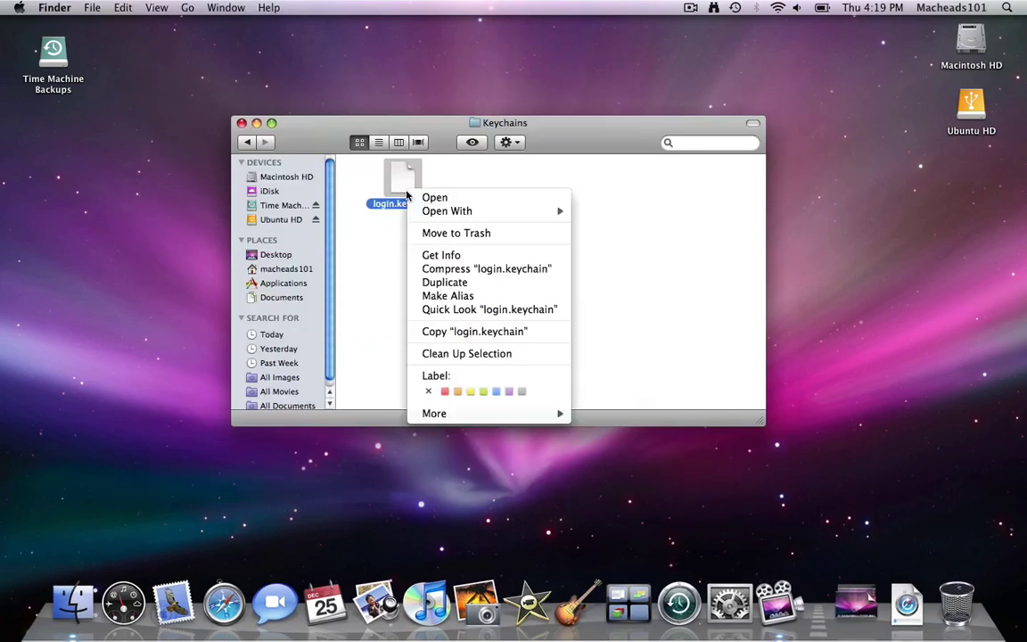
pyautogui.moveTo(460, 218)
pyautogui.moveTo(538, 210)
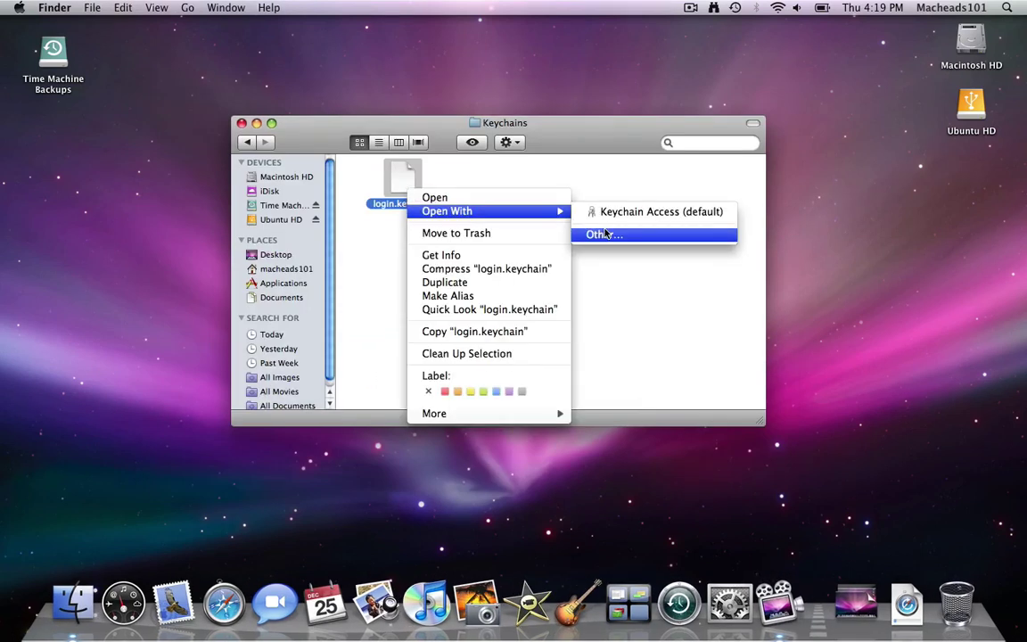
pyautogui.click(605, 233)
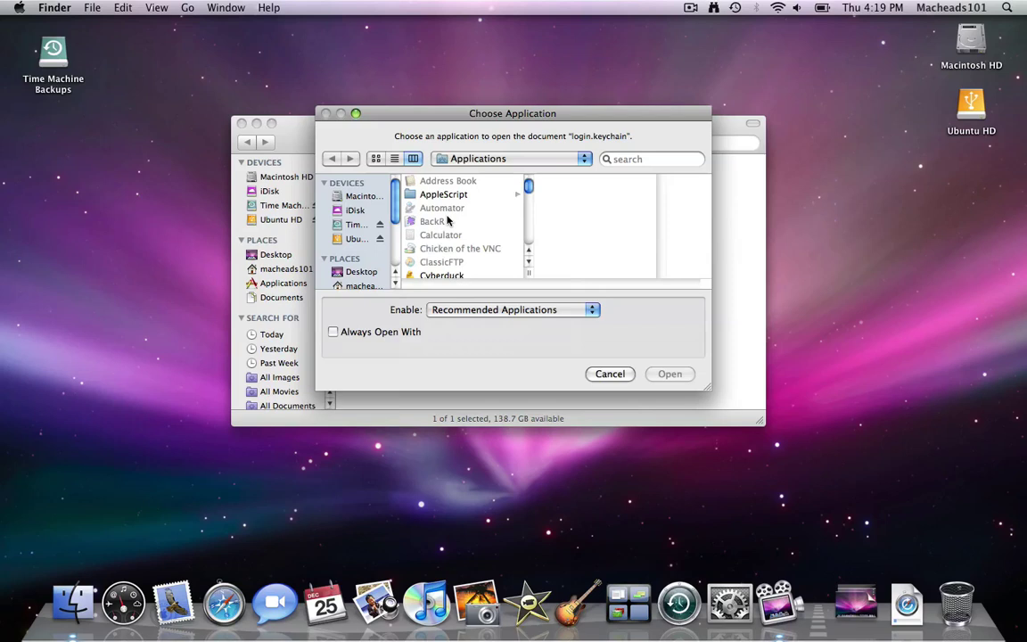
pyautogui.scroll(-3, 452, 230)
pyautogui.scroll(-8, 452, 230)
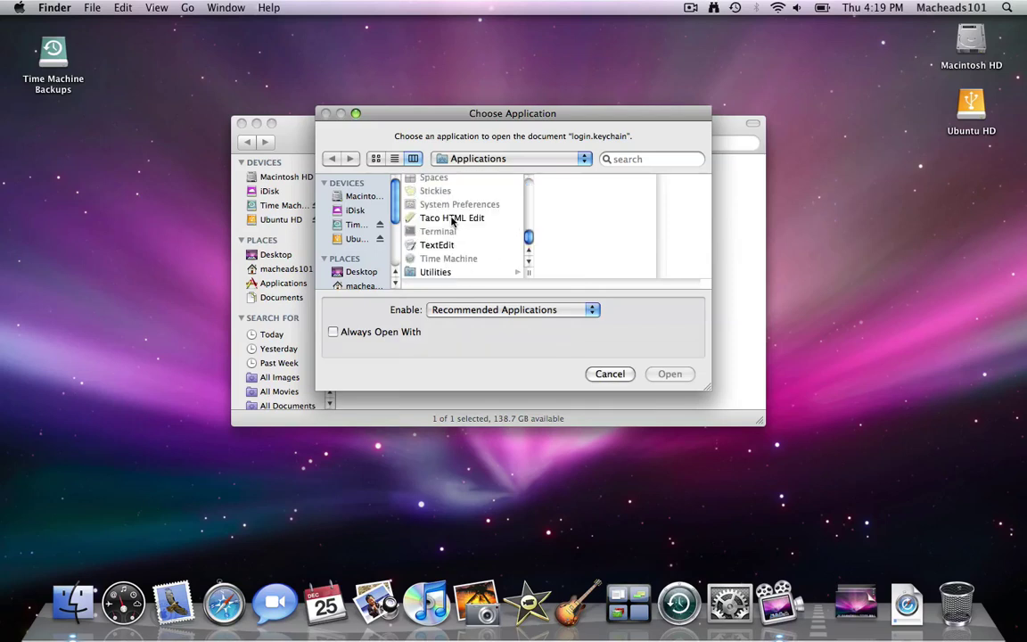
pyautogui.press('Escape')
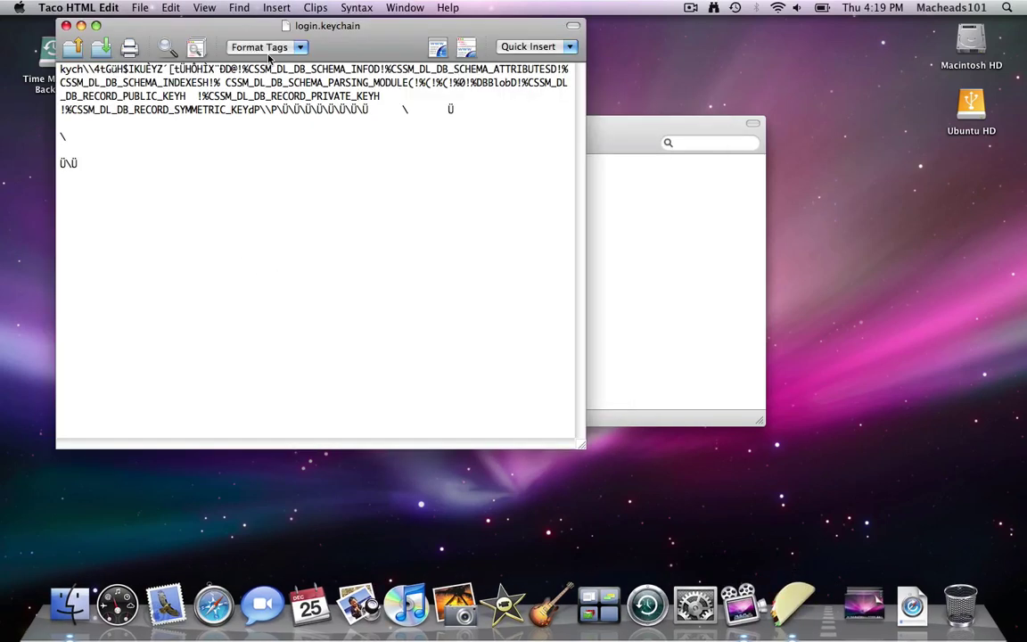
pyautogui.moveTo(262, 151); pyautogui.dragTo(172, 394)
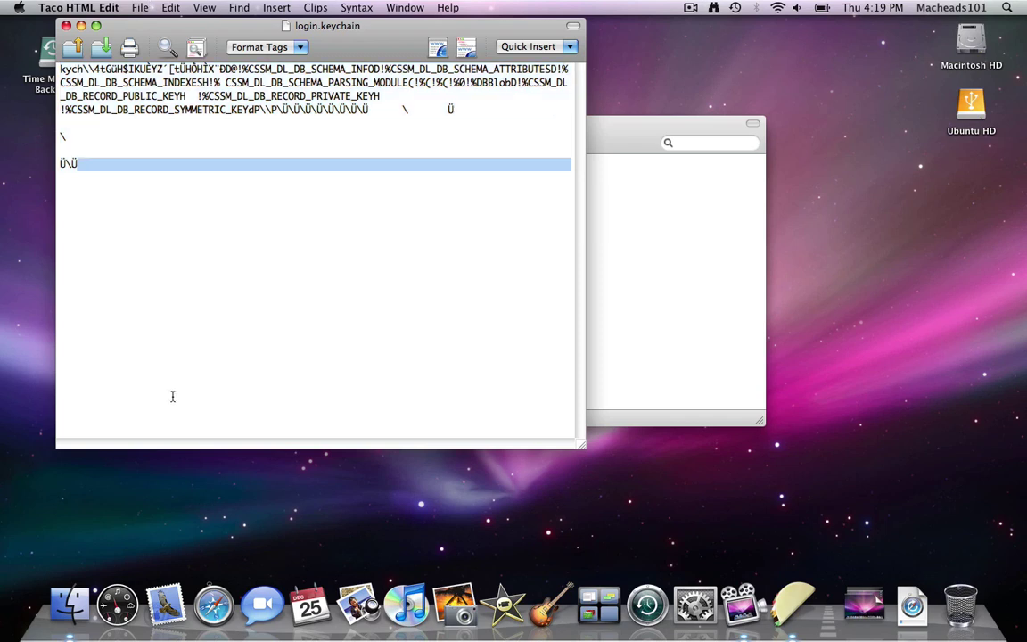
pyautogui.click(305, 193)
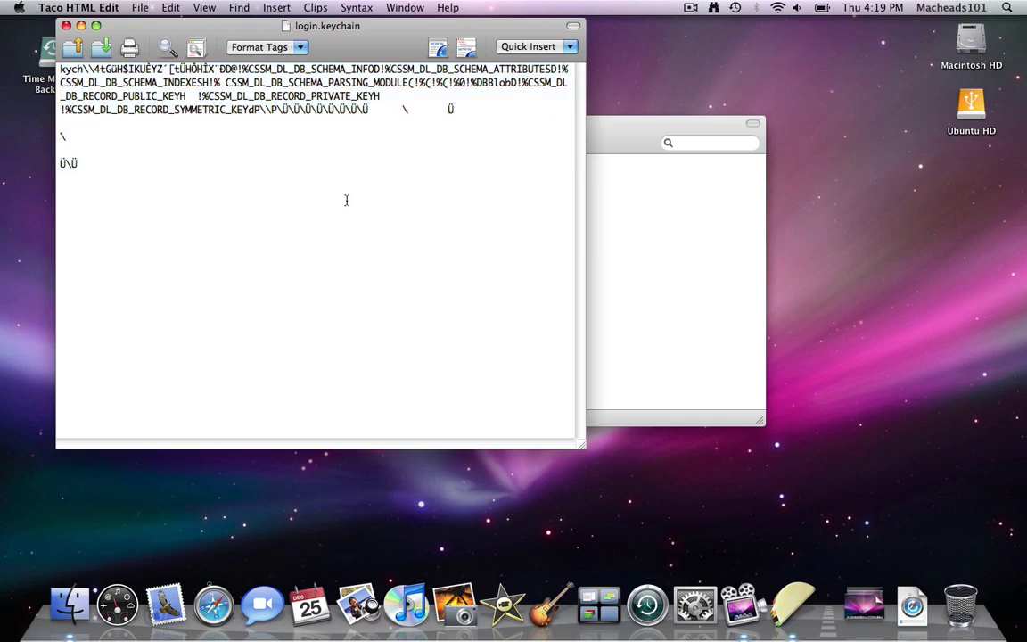
# Step: Quit Taco HTML Edit, open the Ubuntu HD drive, and open the login.keychain copy stored there
pyautogui.press('super+q')
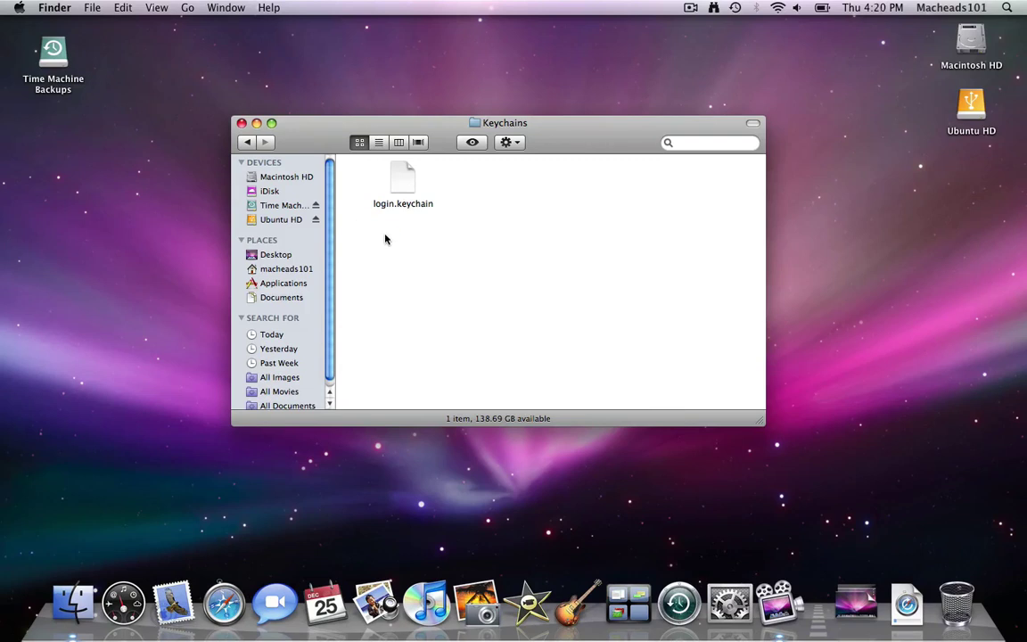
pyautogui.click(402, 191)
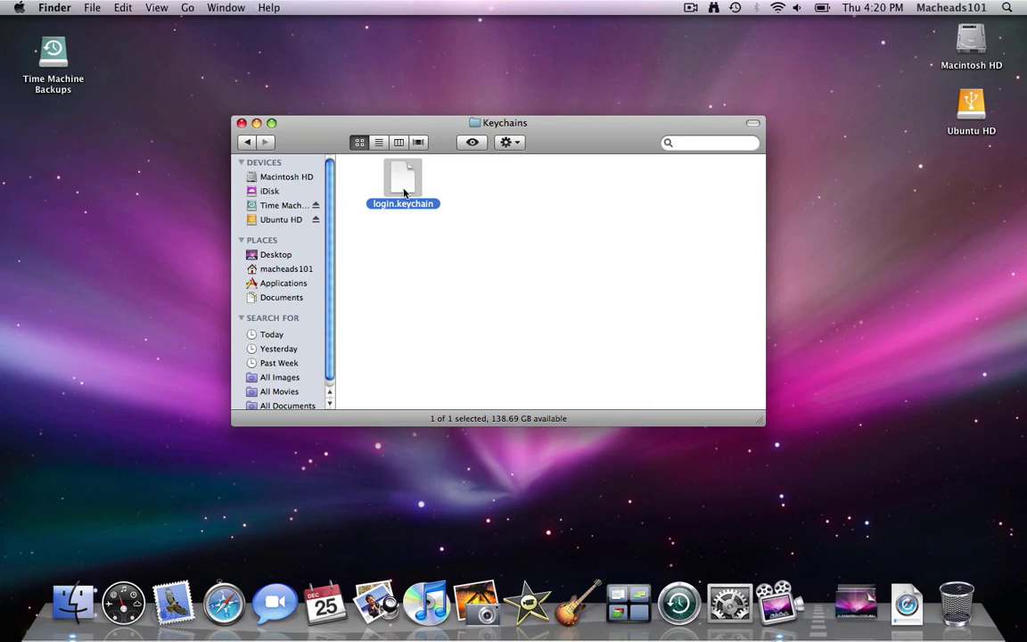
pyautogui.click(967, 107)
pyautogui.doubleClick(966, 110)
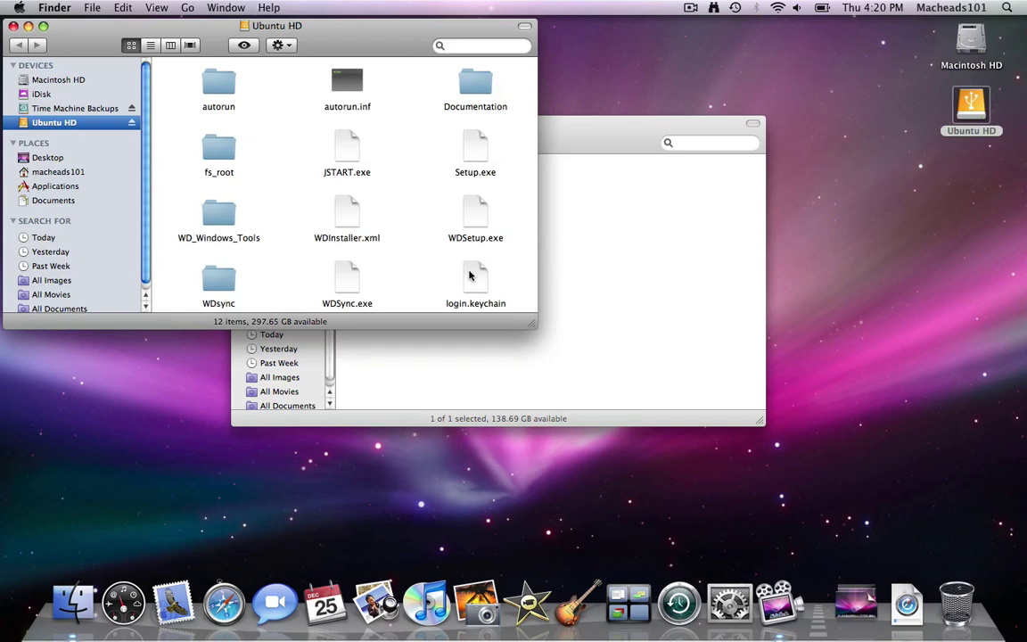
pyautogui.doubleClick(473, 283)
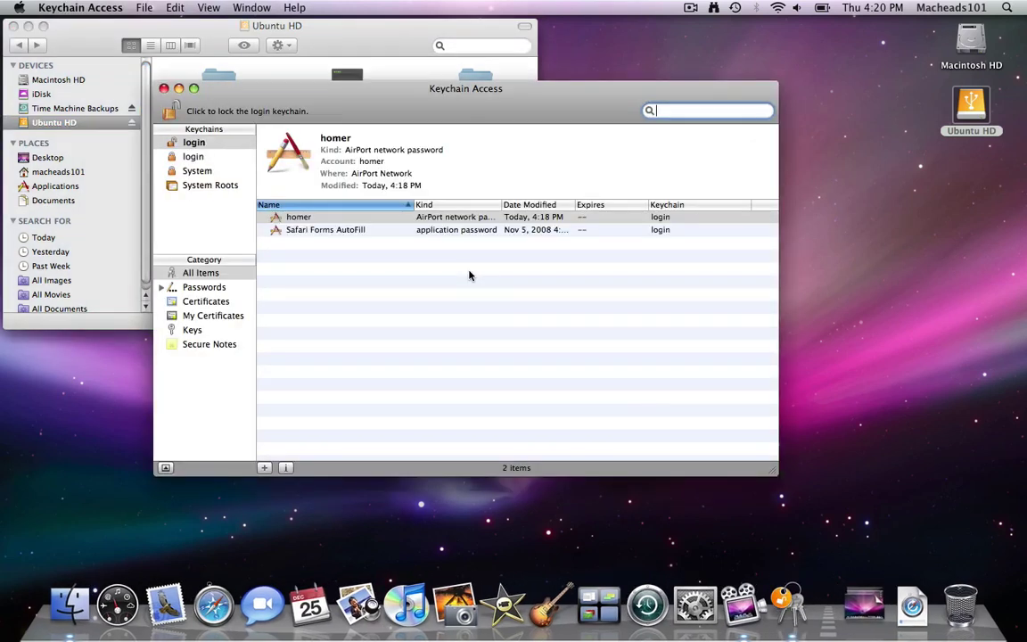
# Step: Inspect the System and both login keychains, checking each login keychain's context menu
pyautogui.click(235, 169)
pyautogui.click(227, 157)
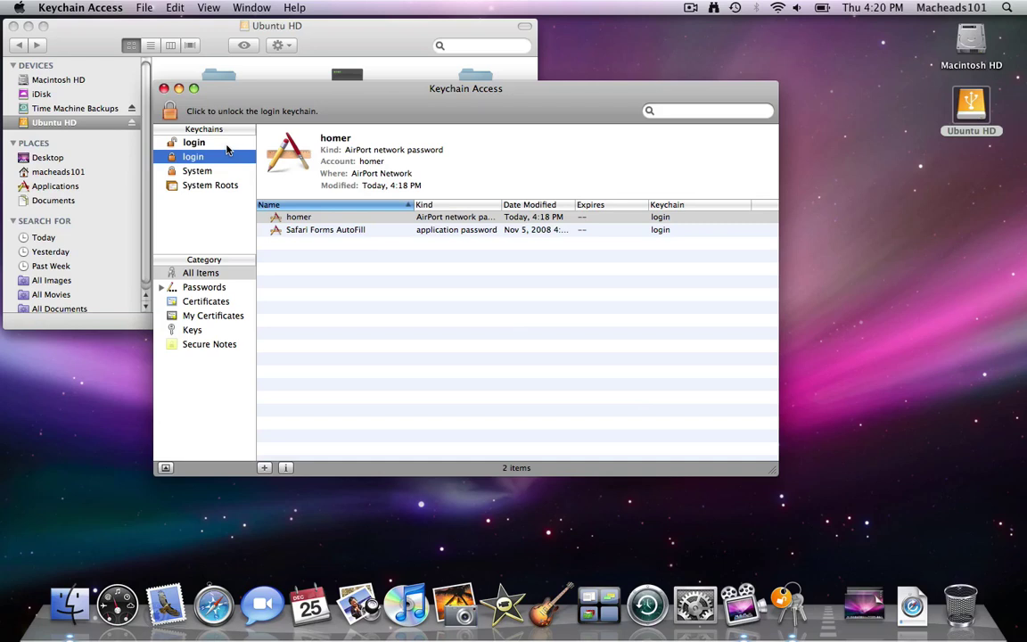
pyautogui.click(226, 145)
pyautogui.rightClick(226, 149)
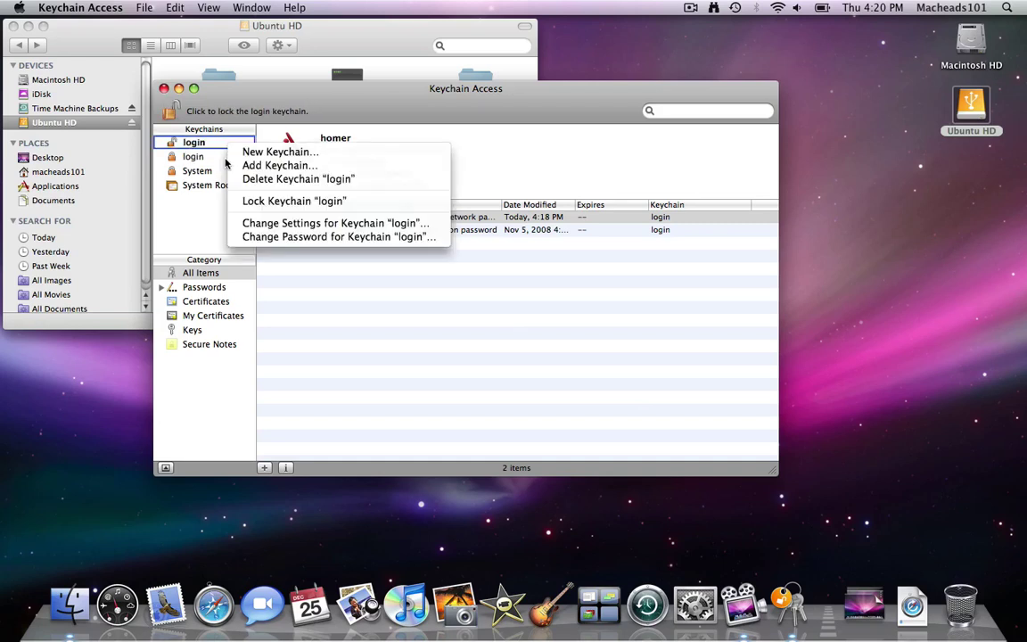
pyautogui.click(218, 159)
pyautogui.click(217, 160)
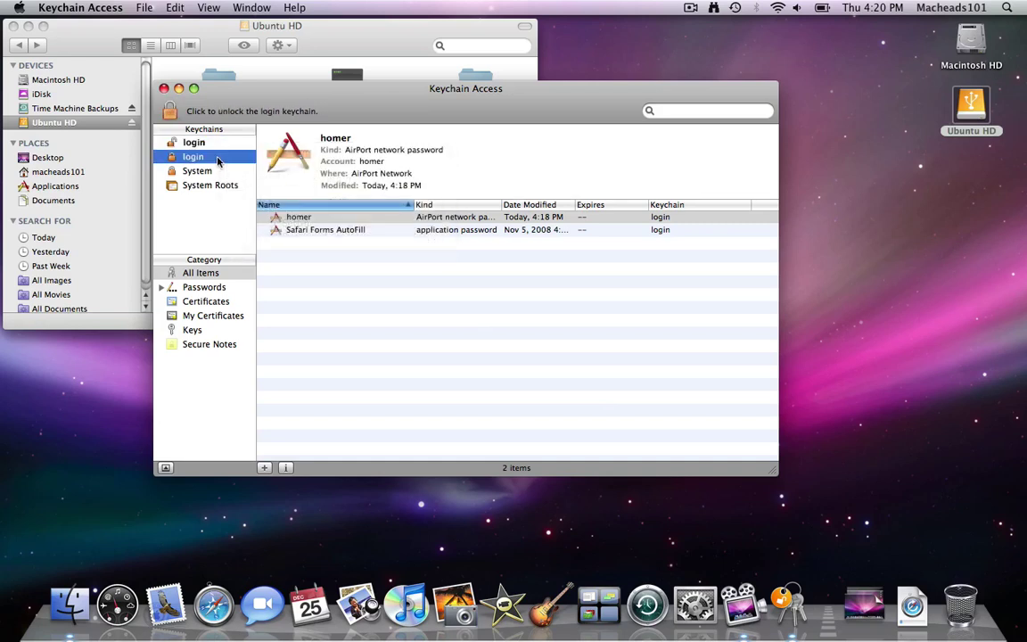
pyautogui.rightClick(218, 158)
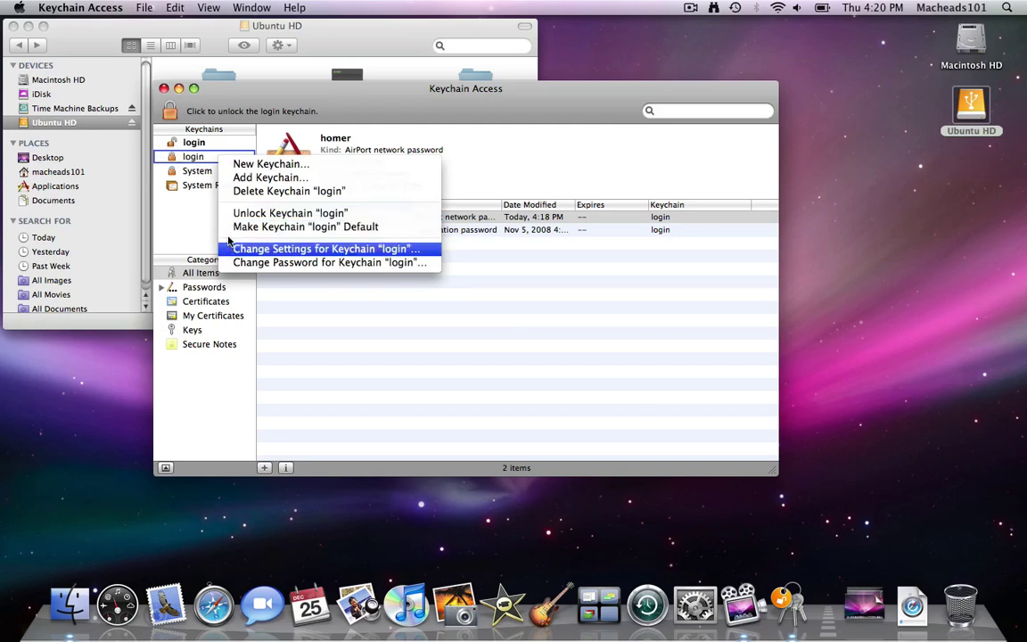
pyautogui.click(169, 183)
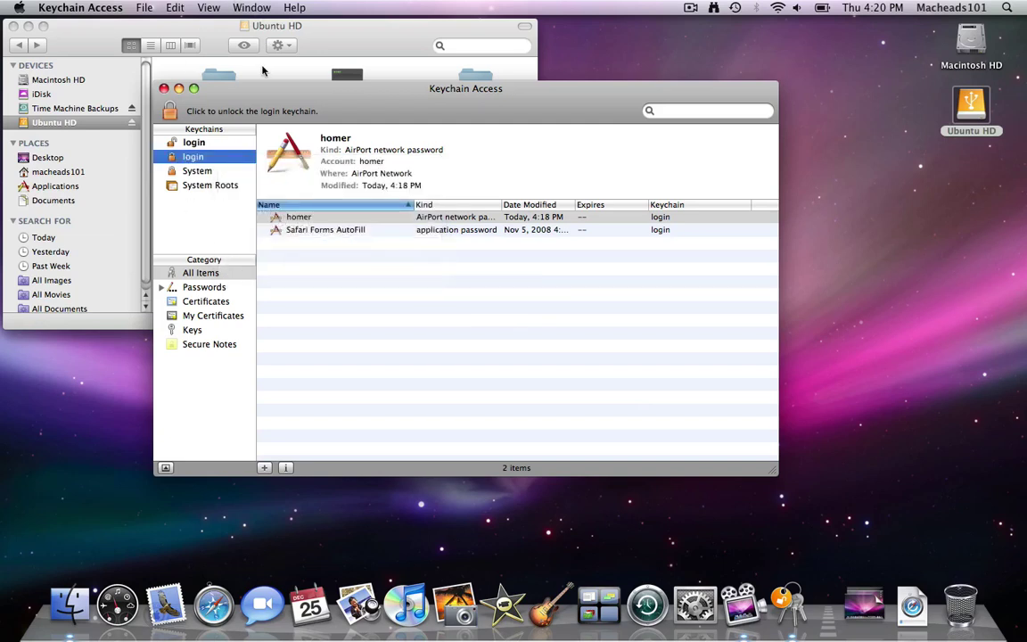
# Step: Move login.keychain on the Ubuntu HD drive to the Trash
pyautogui.click(239, 63)
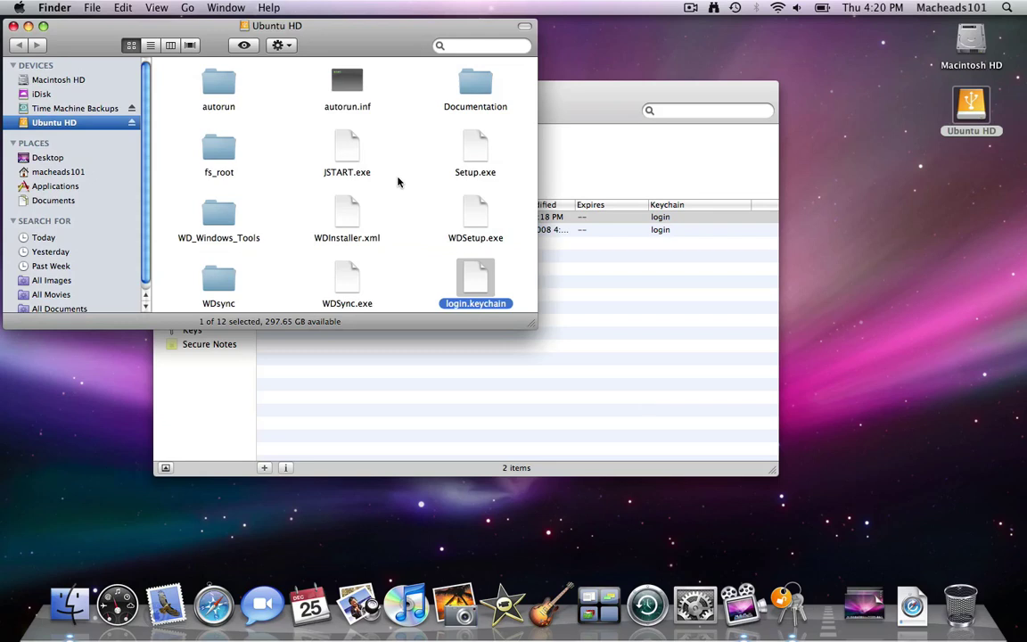
pyautogui.press('super+BackSpace')
pyautogui.click(554, 143)
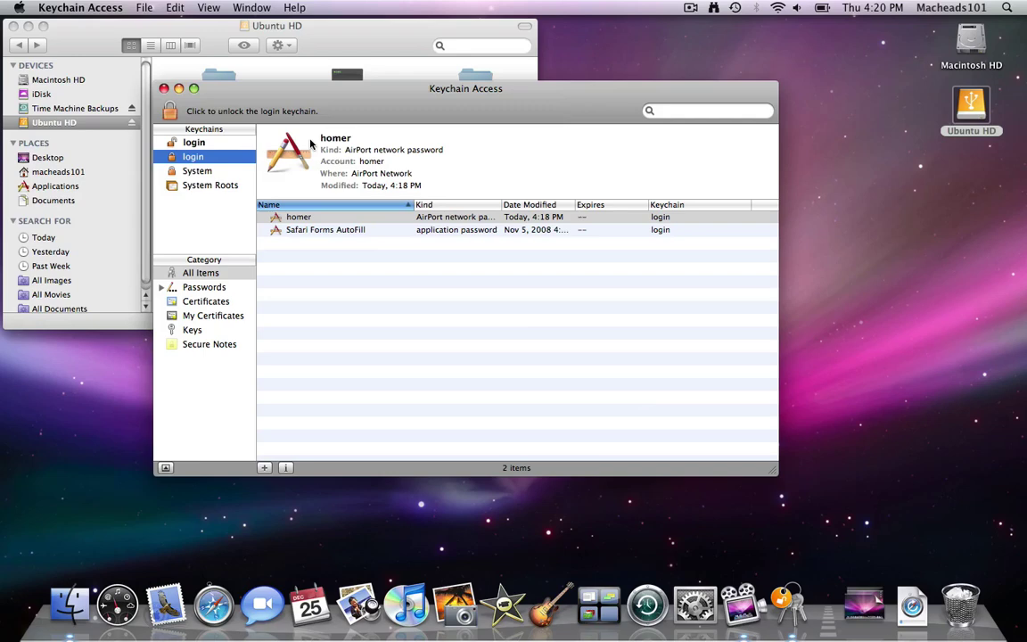
# Step: Quit Keychain Access and relaunch it through Spotlight
pyautogui.press('super+q')
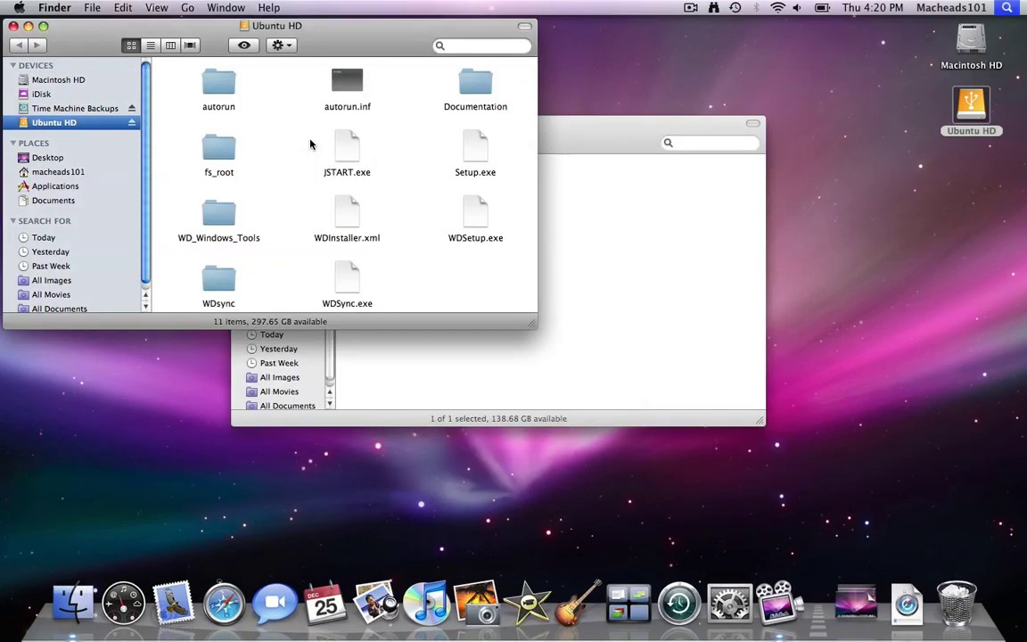
pyautogui.press('super+space')
pyautogui.write('l')
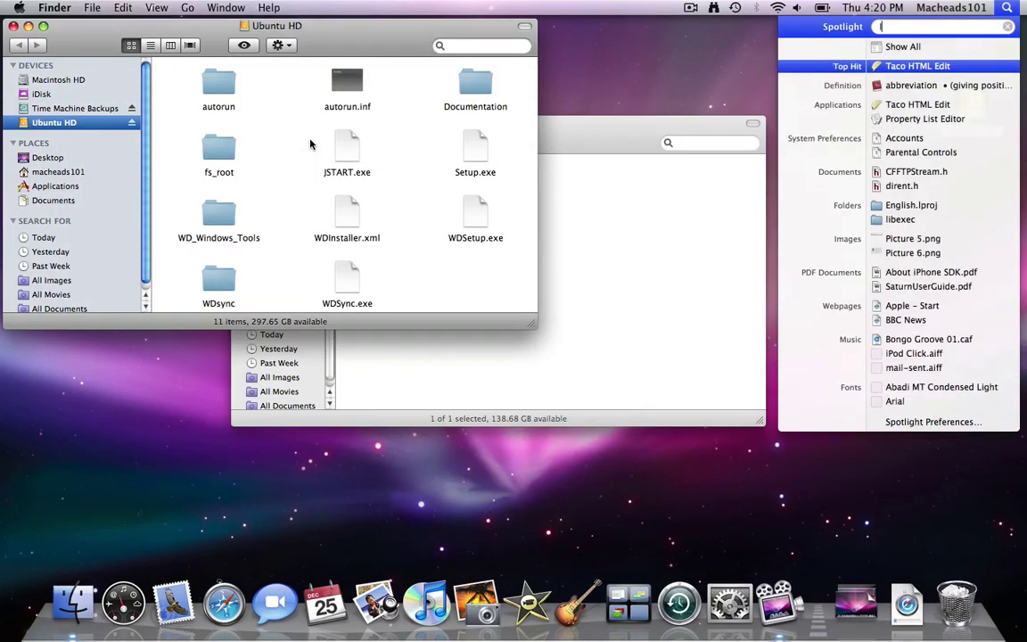
pyautogui.press('BackSpace')
pyautogui.write('k')
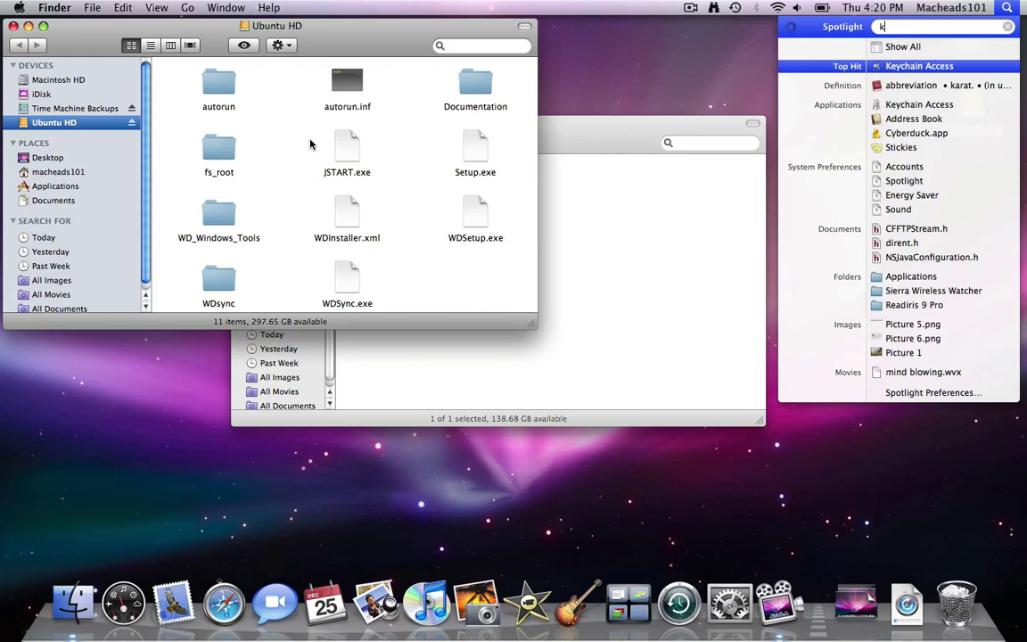
pyautogui.press('Return')
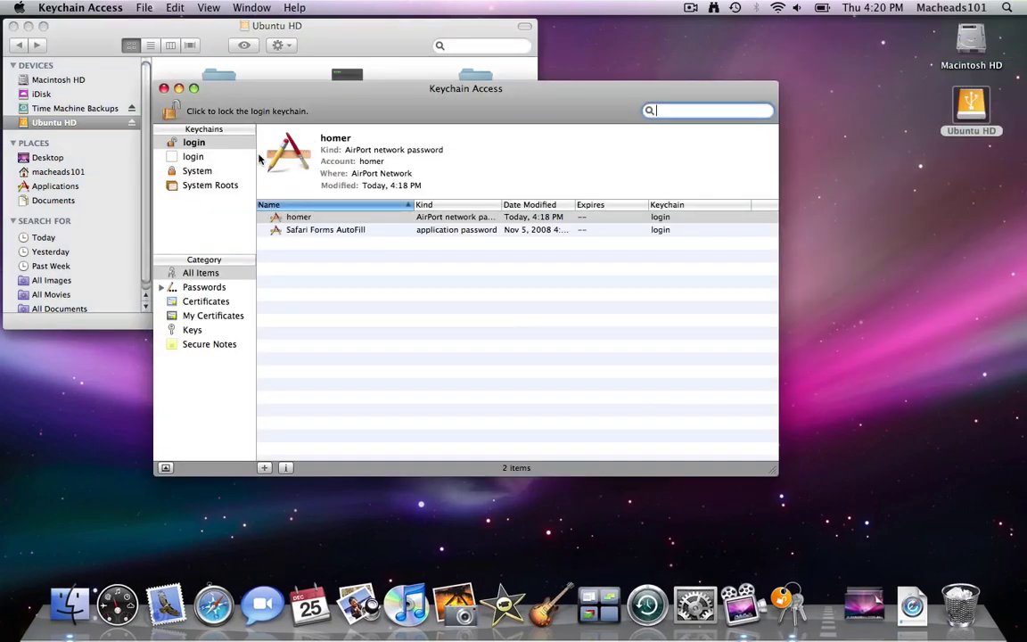
# Step: Delete the duplicate login keychain, removing only its reference and keeping the file
pyautogui.click(237, 158)
pyautogui.press('Delete')
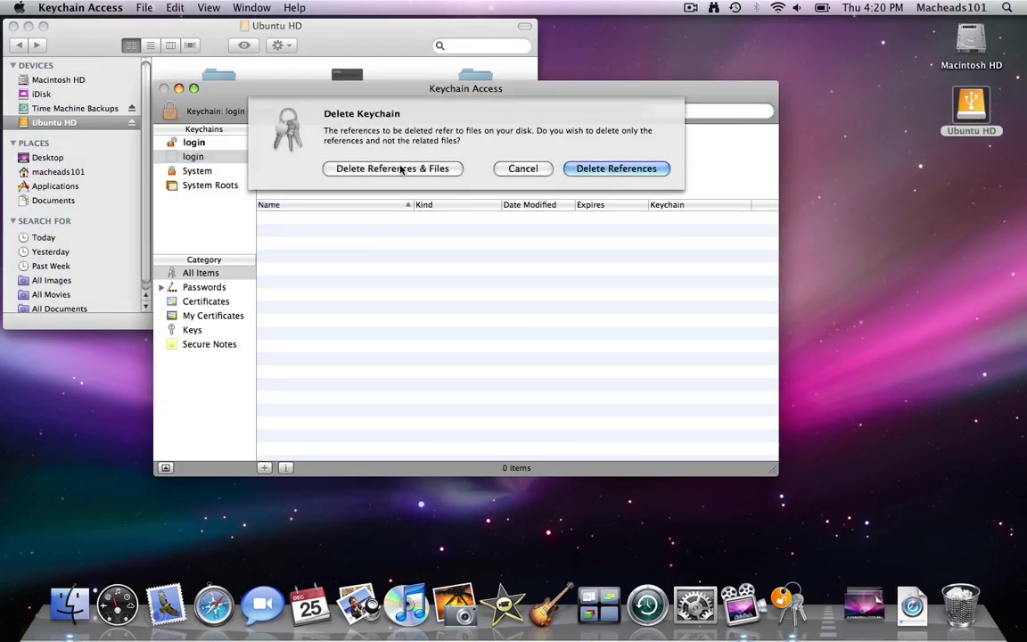
pyautogui.click(614, 168)
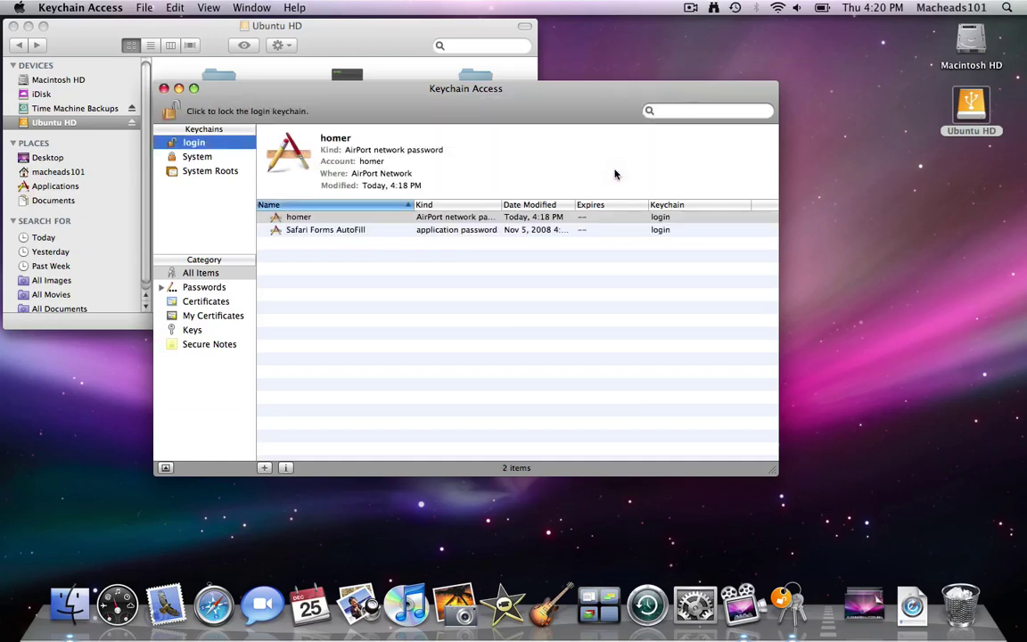
pyautogui.click(461, 242)
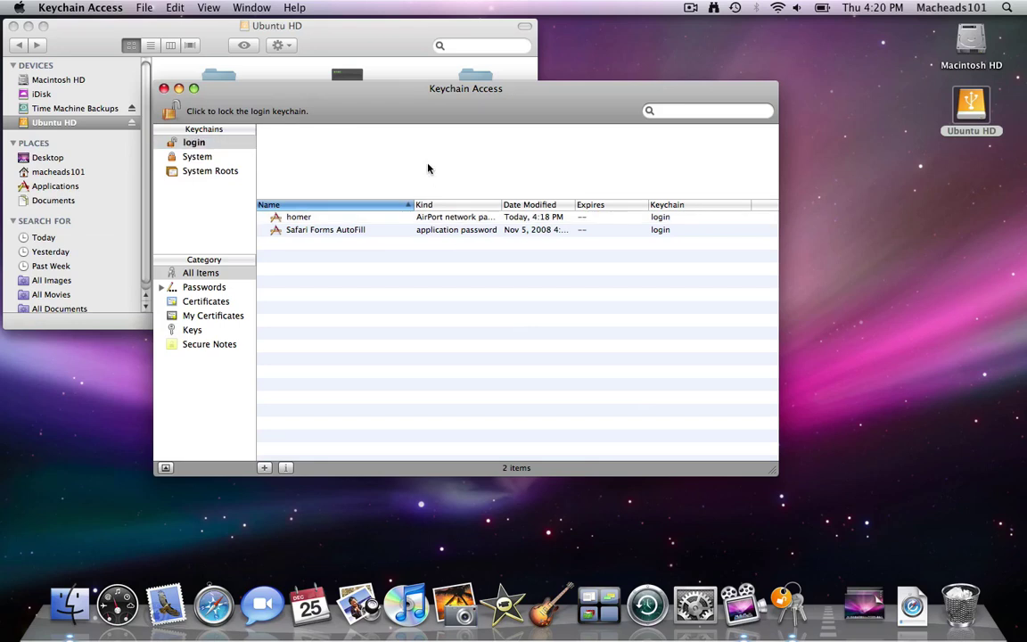
# Step: Add a new secure note named 'Joe' with note text 'Joe' via File > New Secure Note Item
pyautogui.click(144, 7)
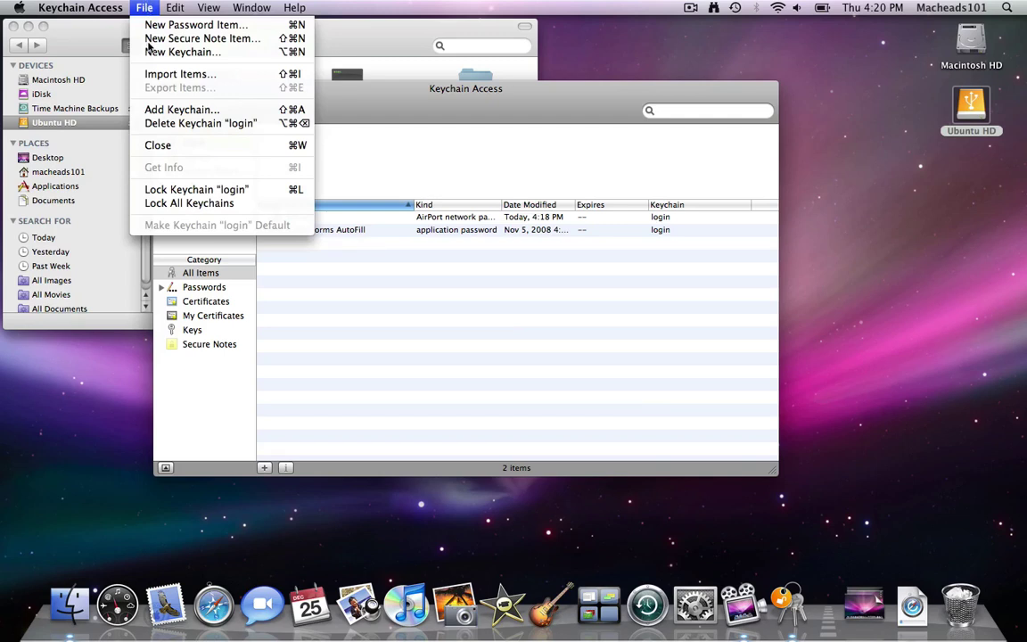
pyautogui.click(312, 161)
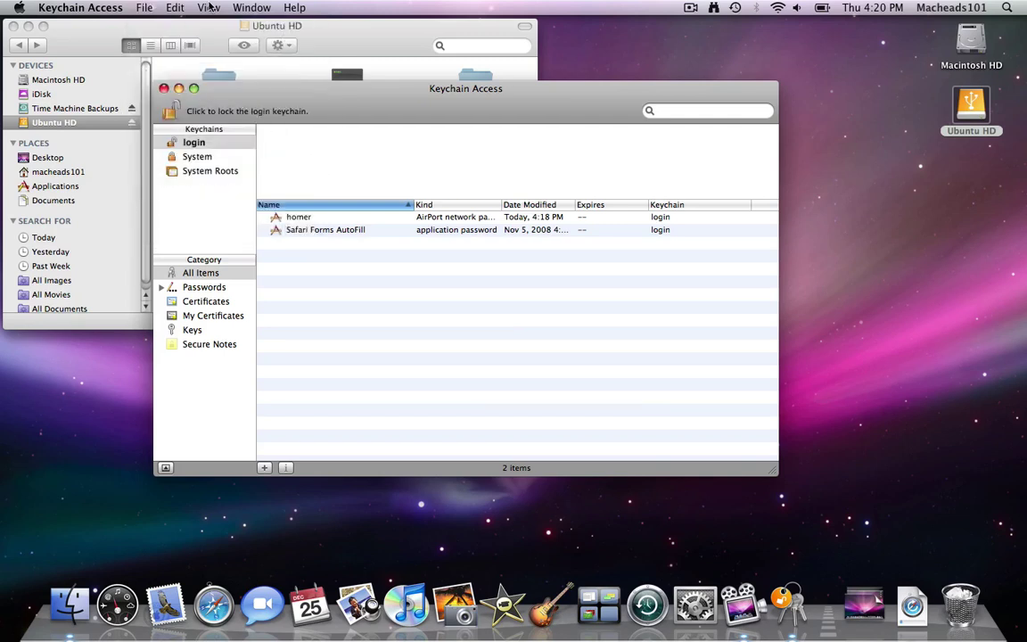
pyautogui.click(138, 5)
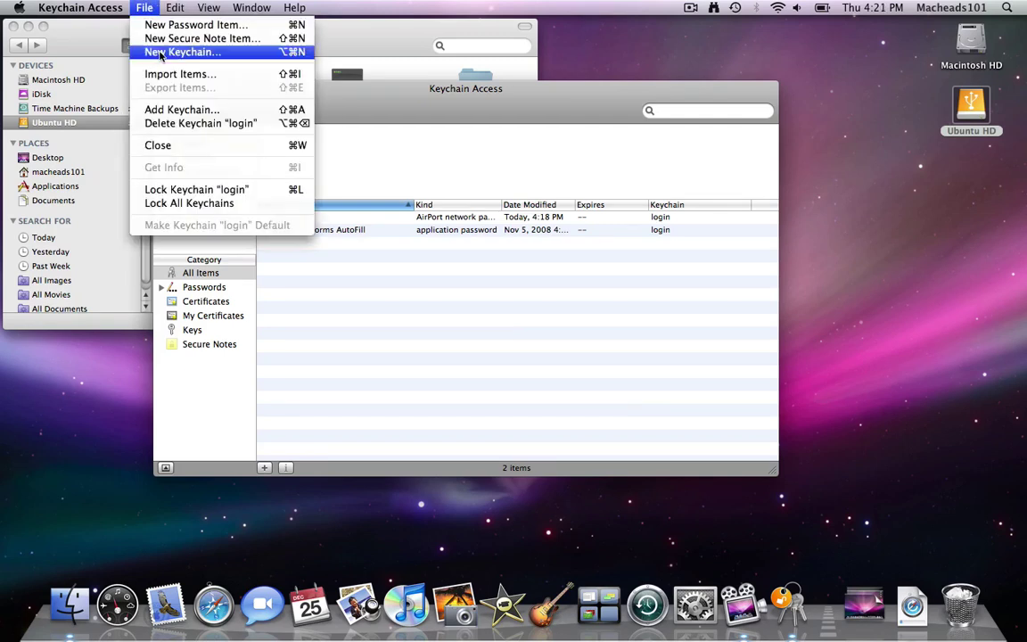
pyautogui.click(169, 38)
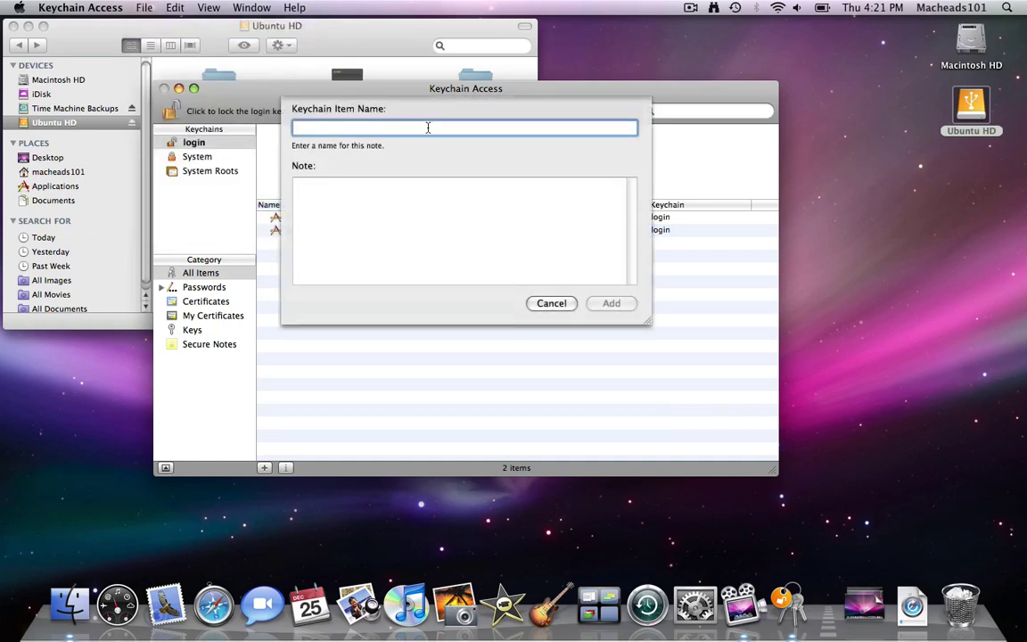
pyautogui.write('Jore')
pyautogui.press('BackSpace')
pyautogui.press('BackSpace')
pyautogui.write('e')
pyautogui.press('Tab')
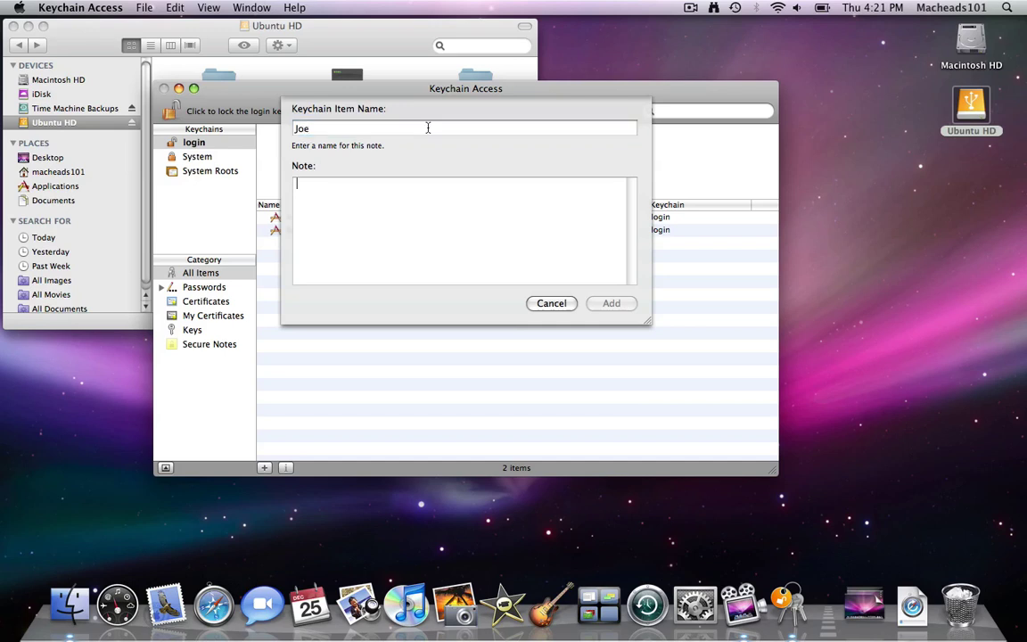
pyautogui.write('Joe')
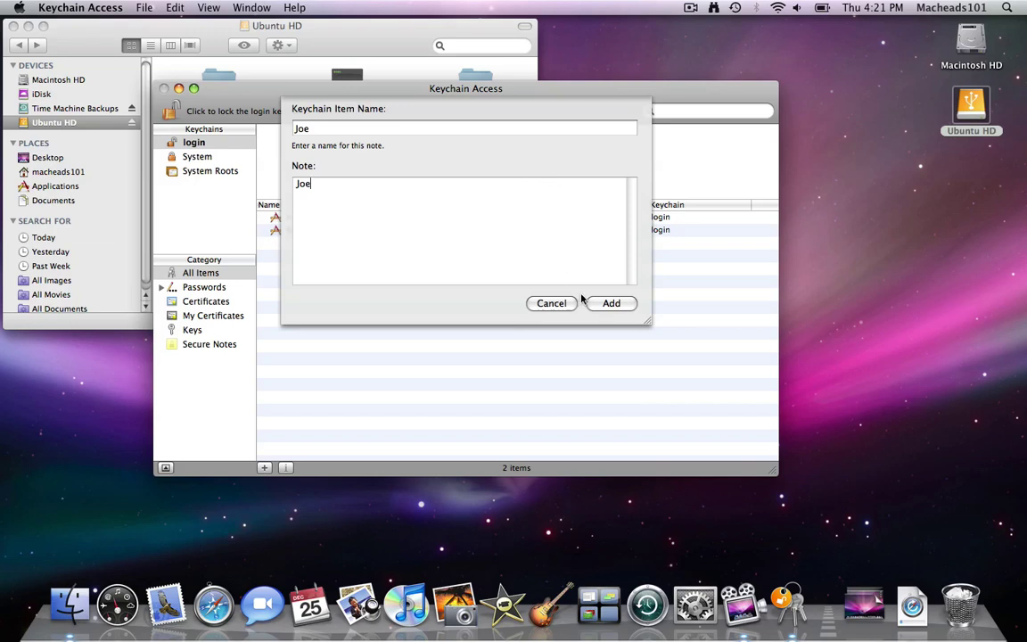
pyautogui.click(589, 302)
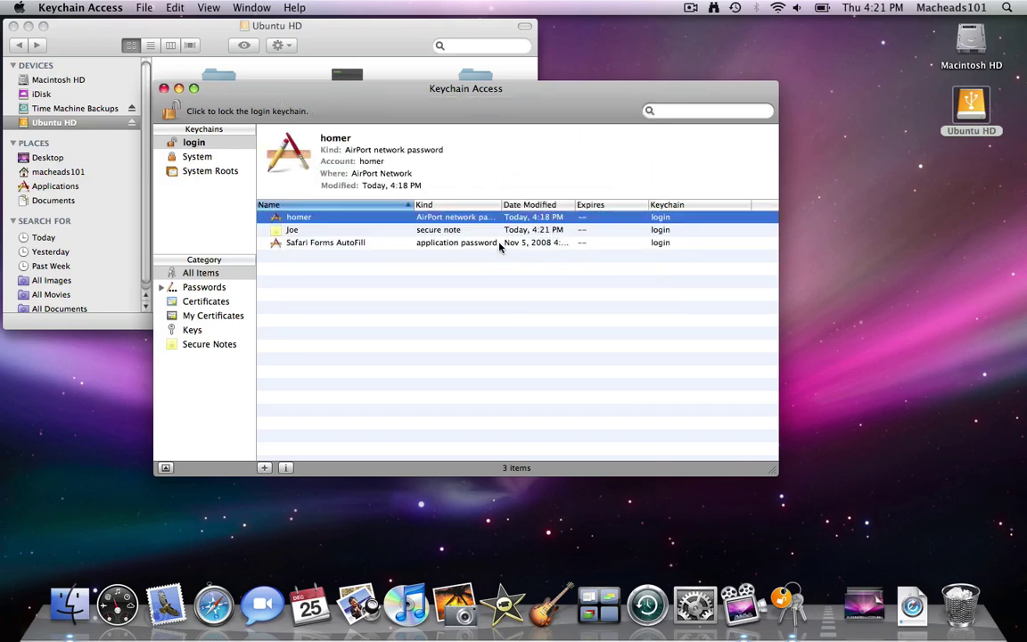
# Step: Open the Joe note and show its text, authorising with the login keychain password
pyautogui.doubleClick(495, 231)
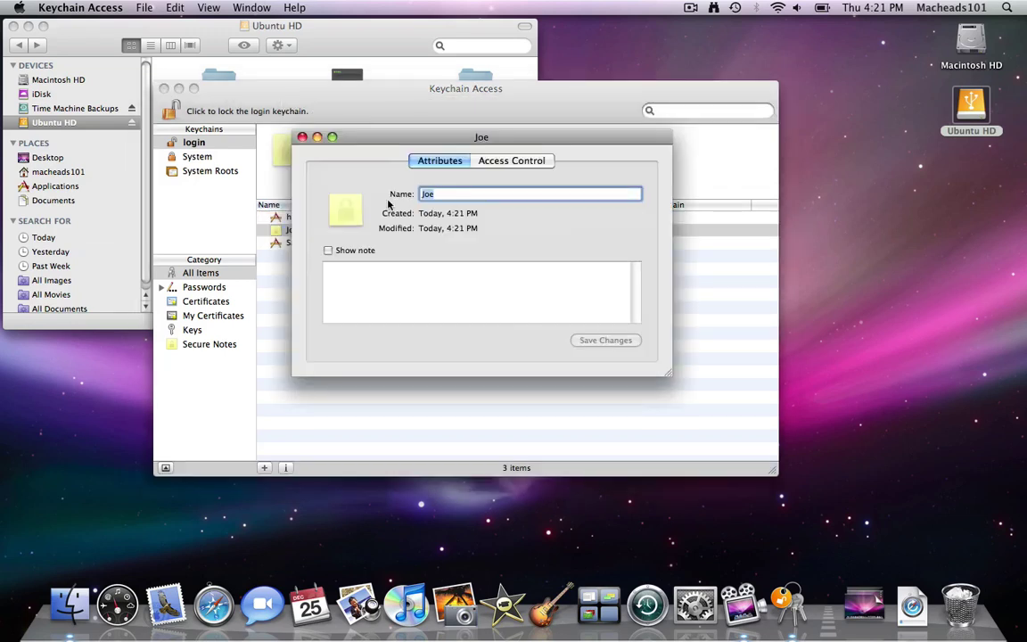
pyautogui.click(351, 253)
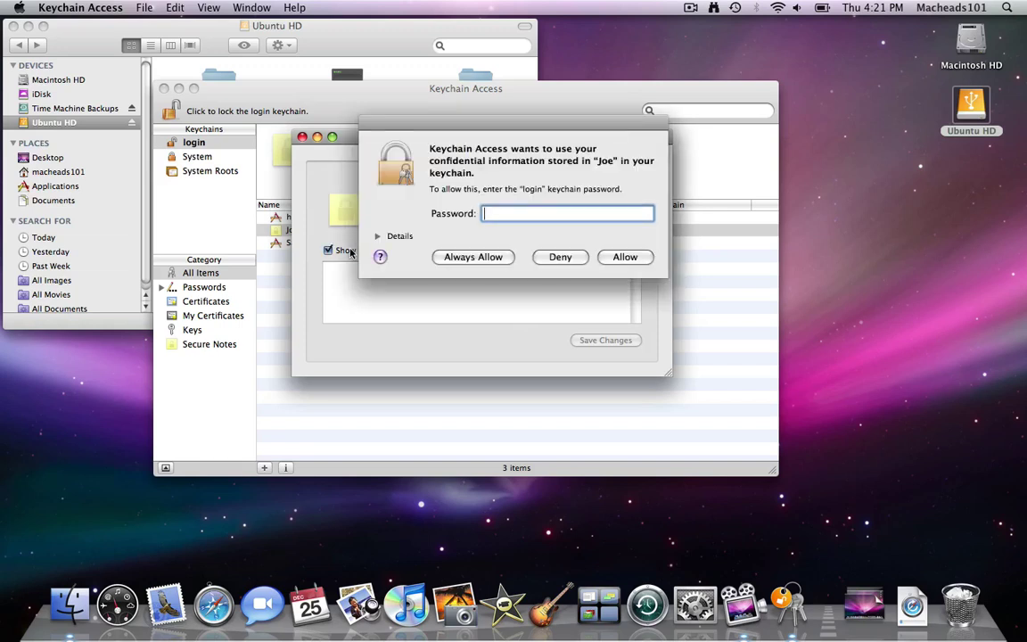
pyautogui.write('••••••••••••••••••')
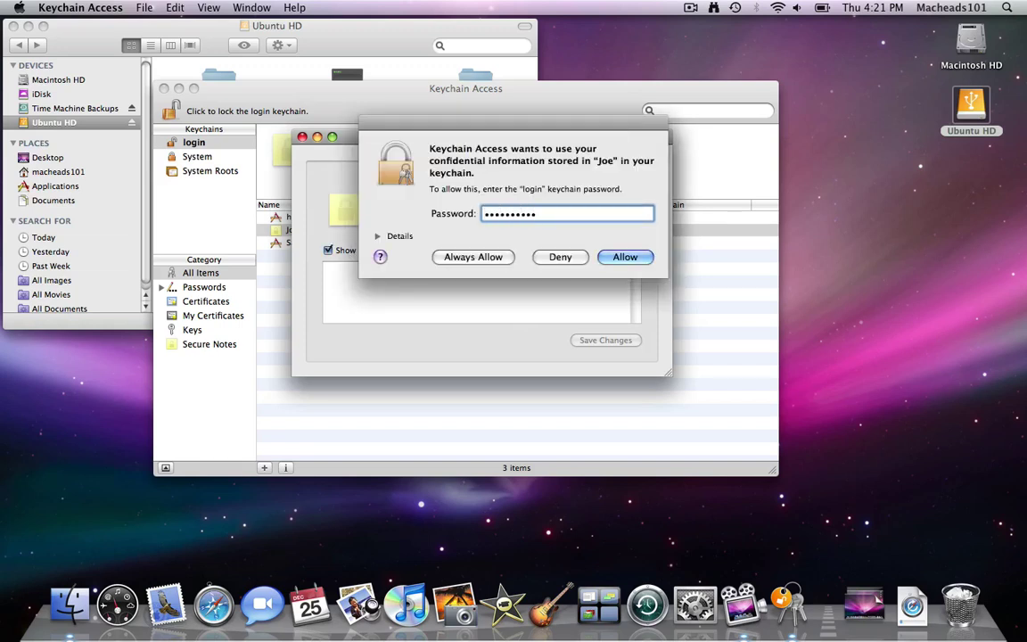
pyautogui.press('Return')
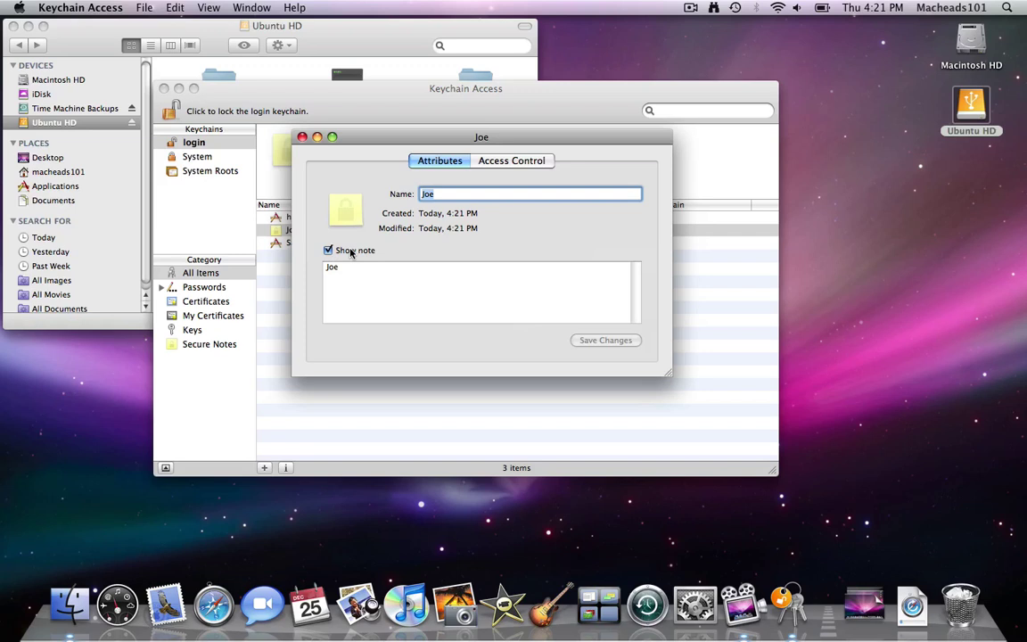
# Step: Close the Joe note's details, discarding the accidental name change to 'e'
pyautogui.press('BackSpace')
pyautogui.write('e')
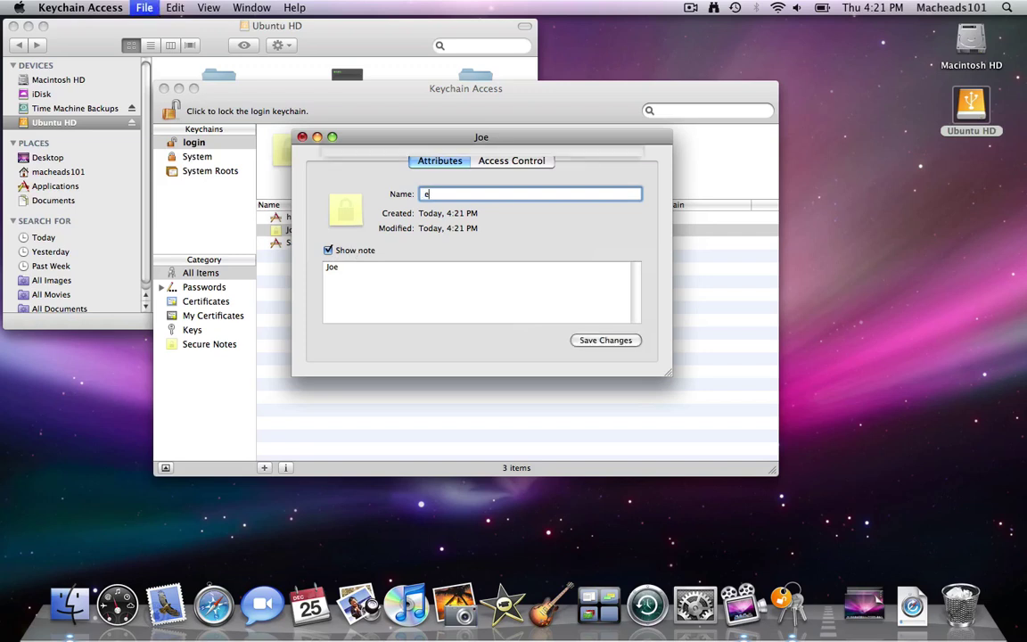
pyautogui.press('super+w')
pyautogui.click(416, 217)
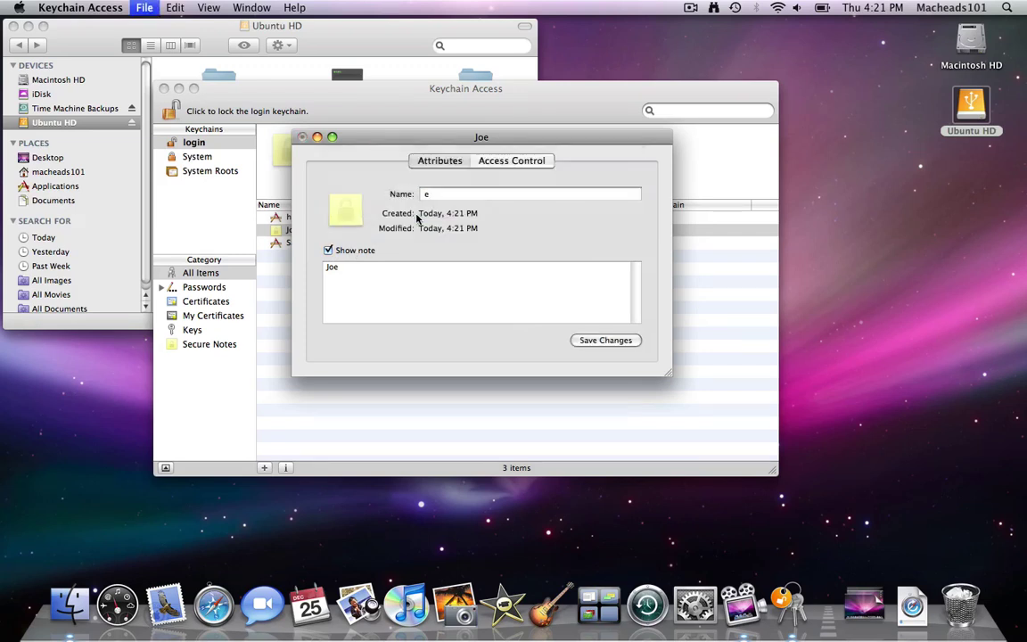
# Step: Delete the Joe secure note, leaving only homer and Safari Forms AutoFill in login
pyautogui.press('BackSpace')
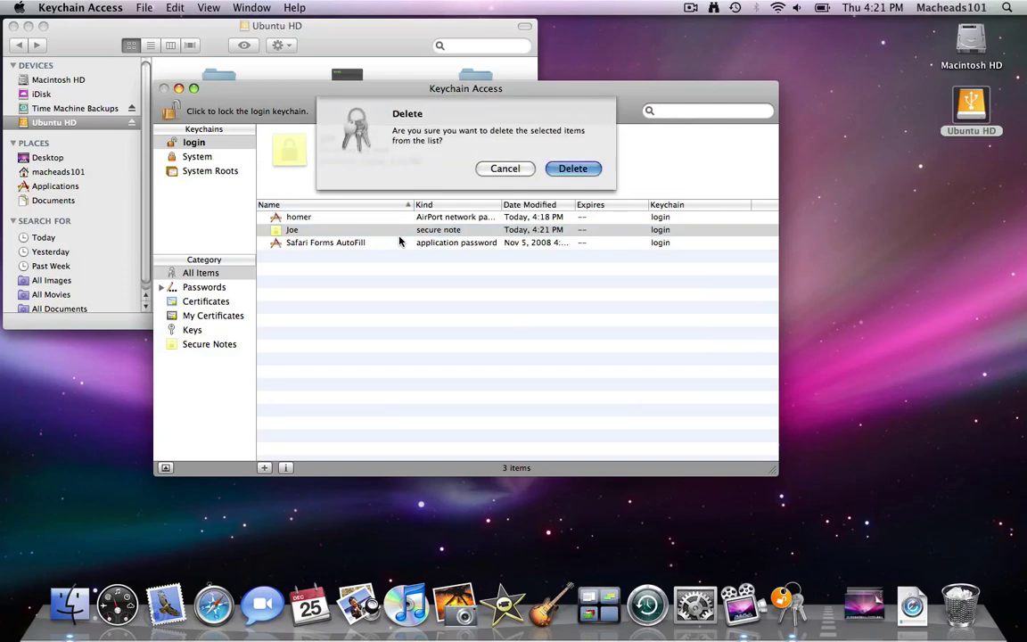
pyautogui.press('Return')
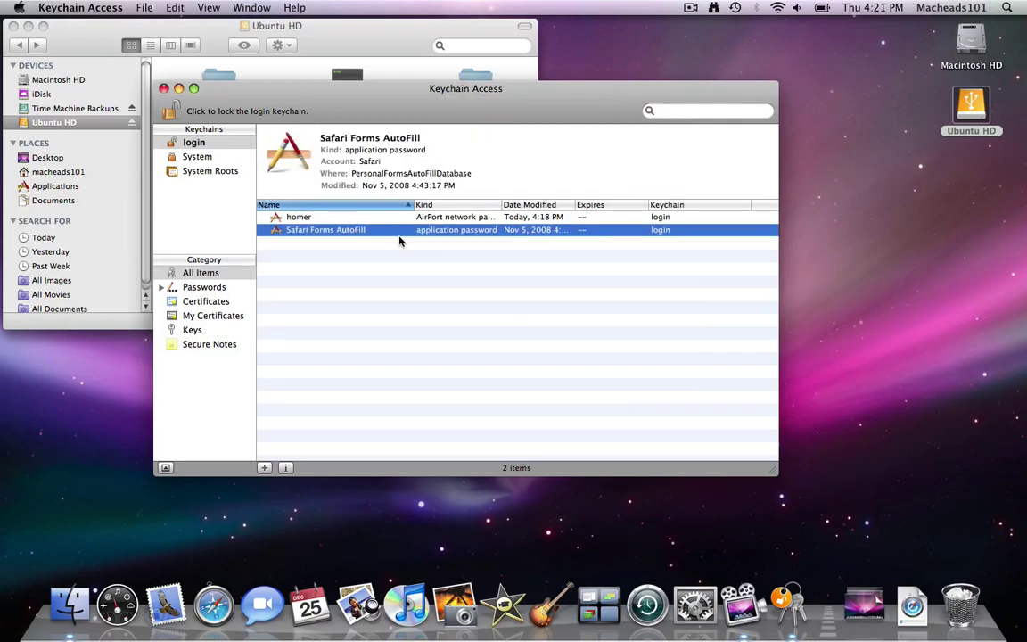